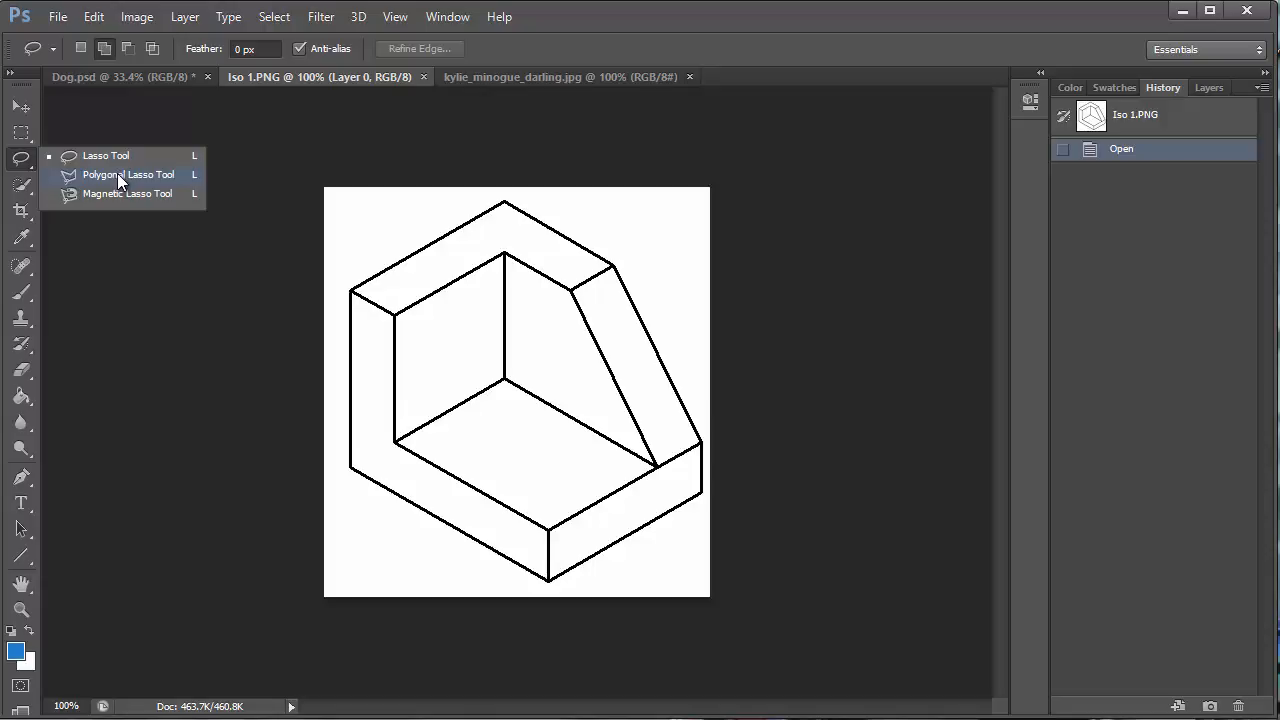
# Switch to the Polygonal Lasso tool for selecting the straight-edged faces of the drawing.
pyautogui.click(117, 175)
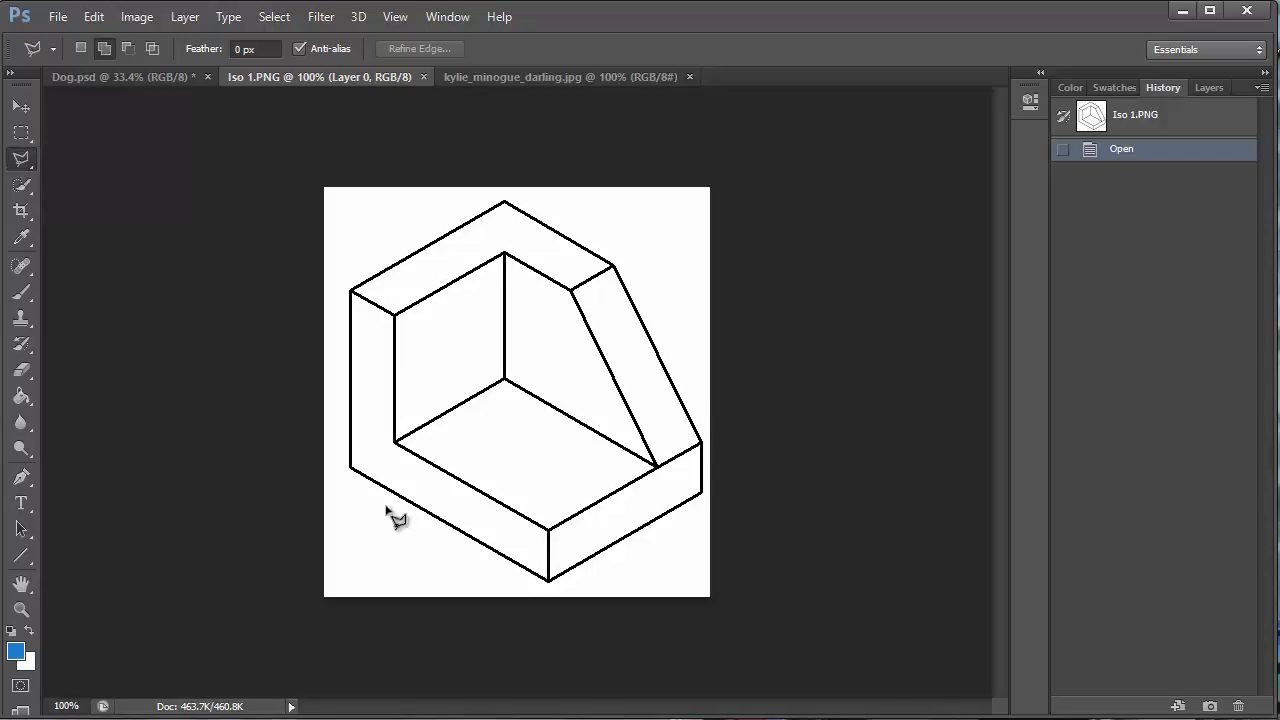
pyautogui.click(21, 448)
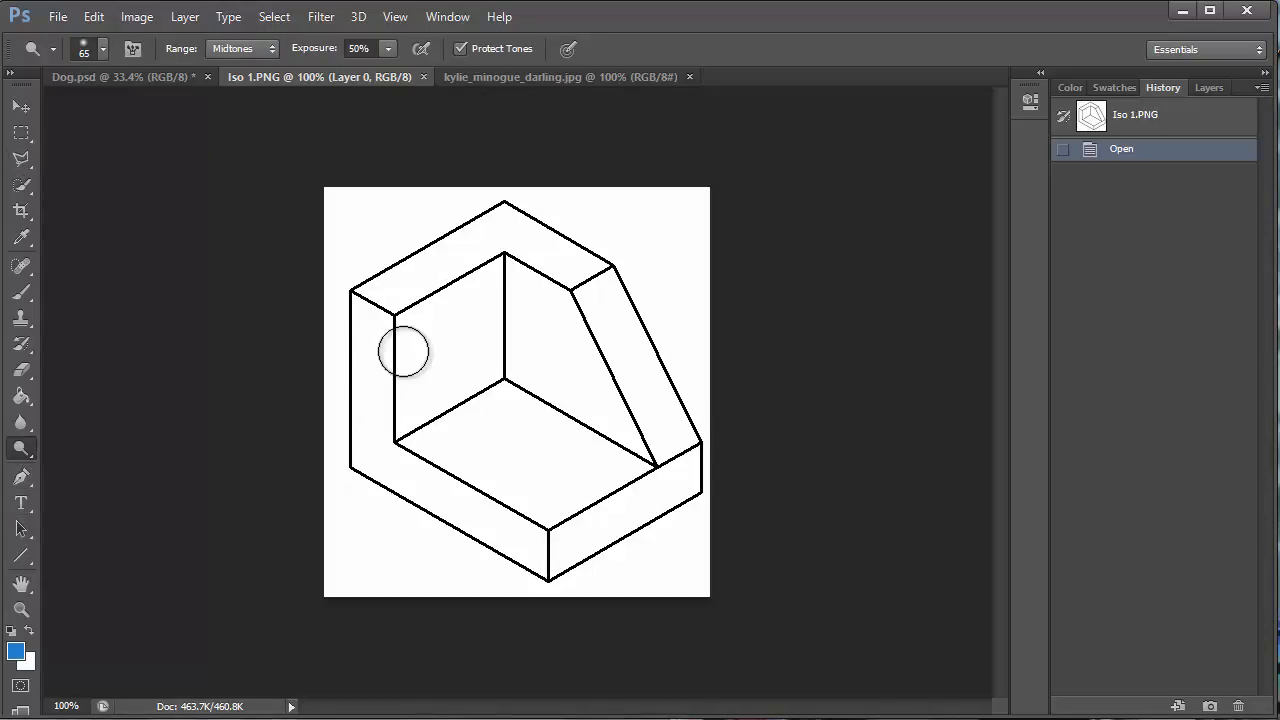
pyautogui.click(401, 351)
pyautogui.click(468, 352)
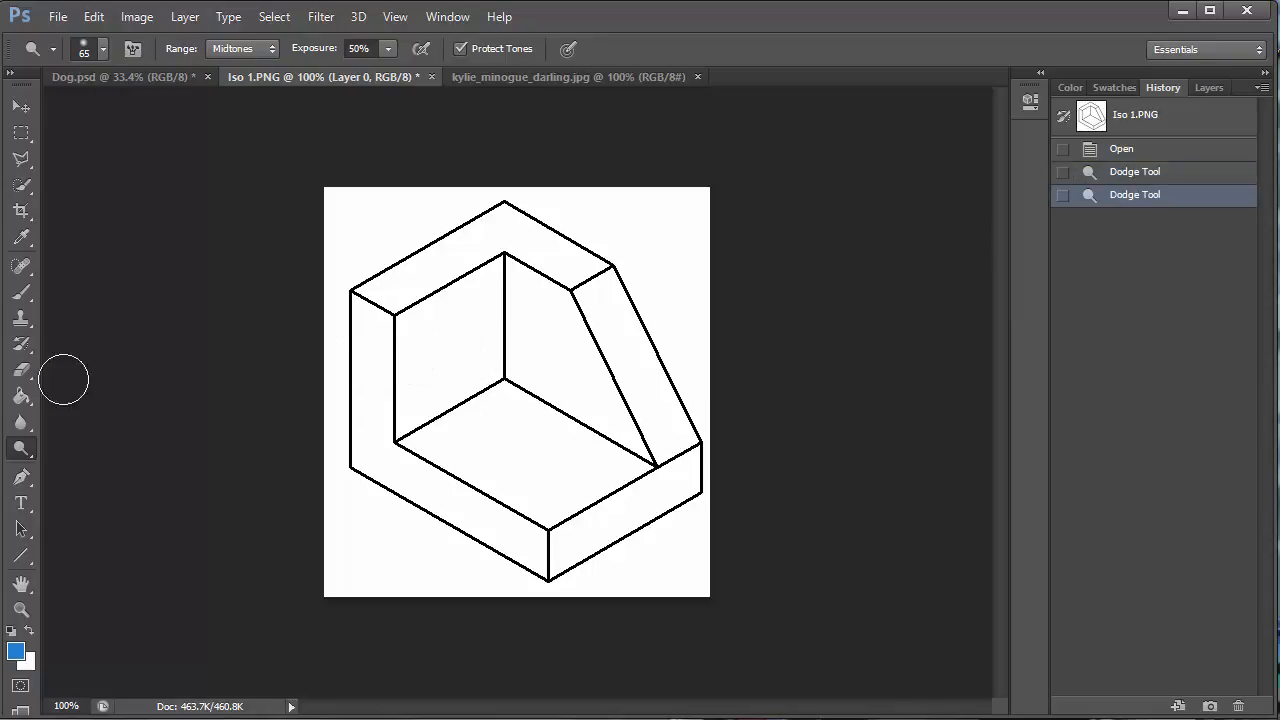
# Select the bent upper face of the isometric block with the Polygonal Lasso by tracing its six corners as a closed outline.
pyautogui.click(30, 607)
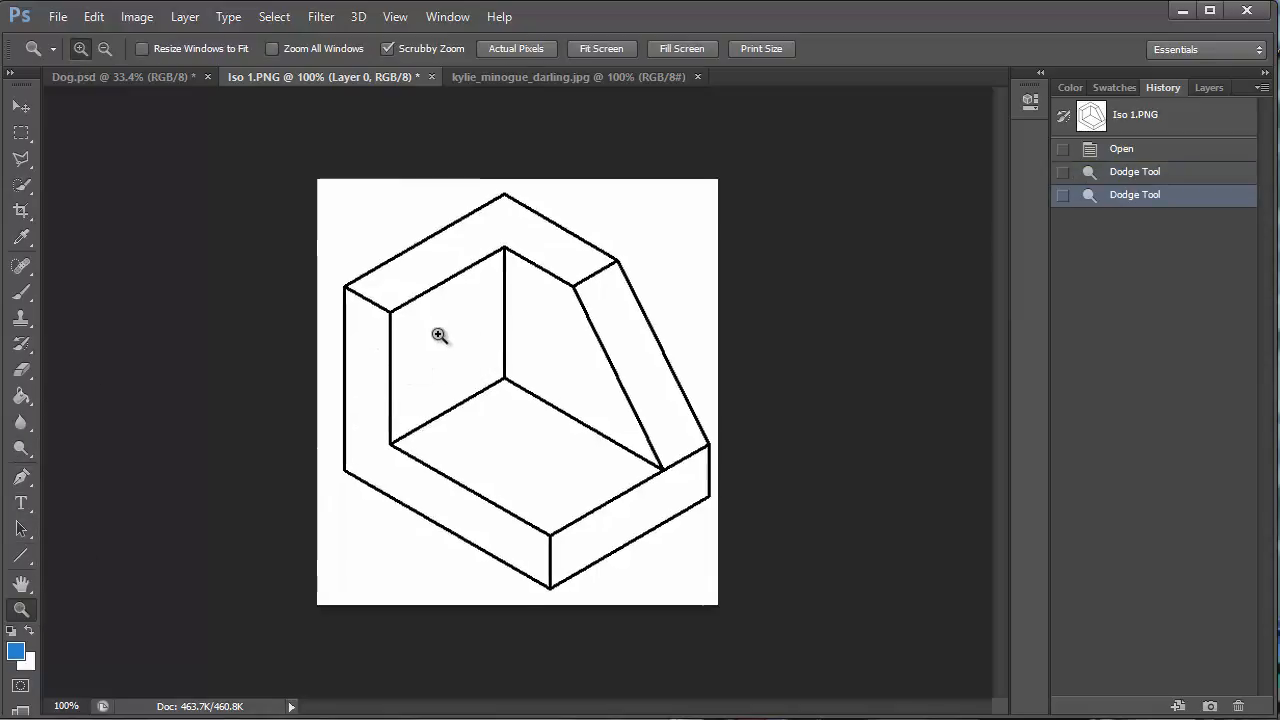
pyautogui.click(440, 336)
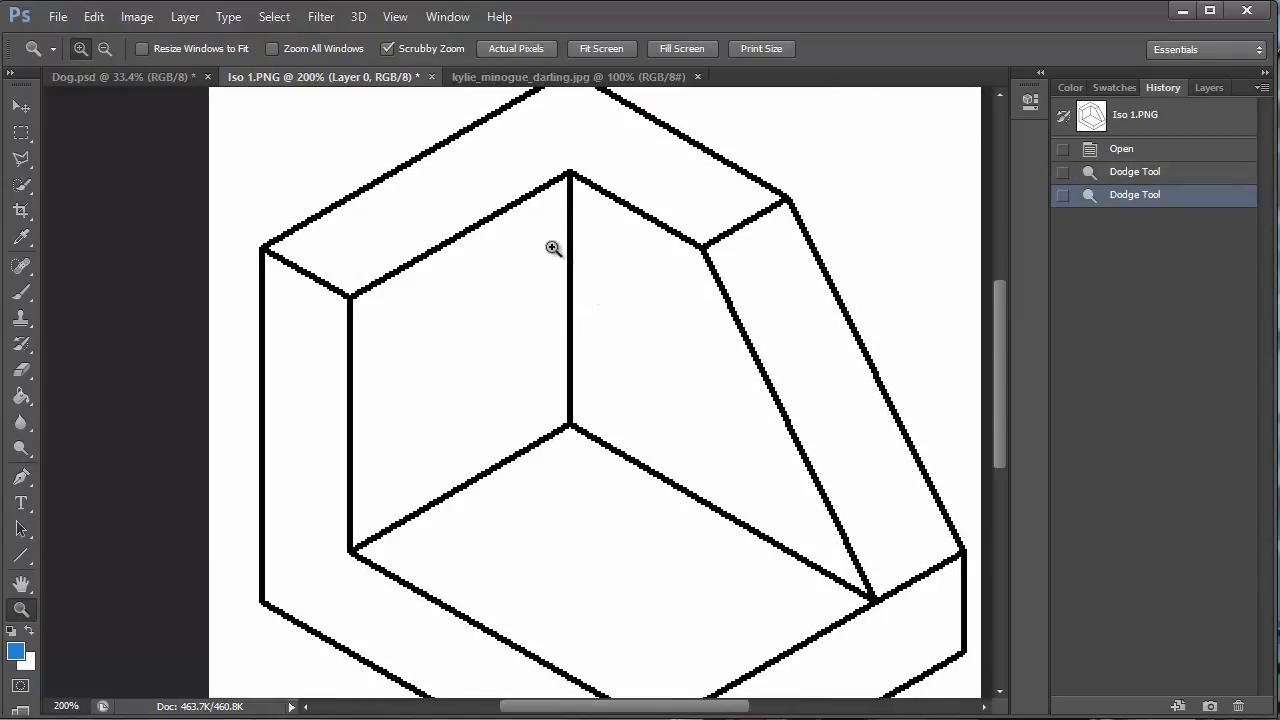
pyautogui.moveTo(551, 226); pyautogui.dragTo(571, 322)
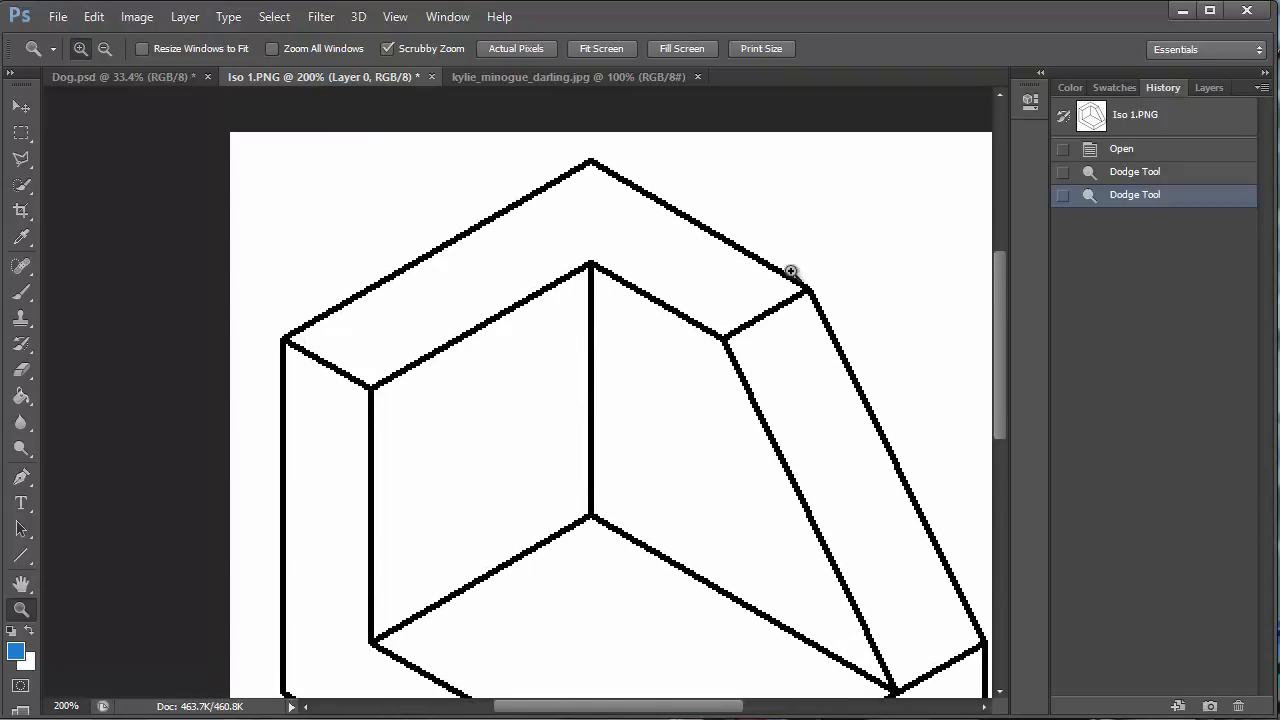
pyautogui.click(21, 158)
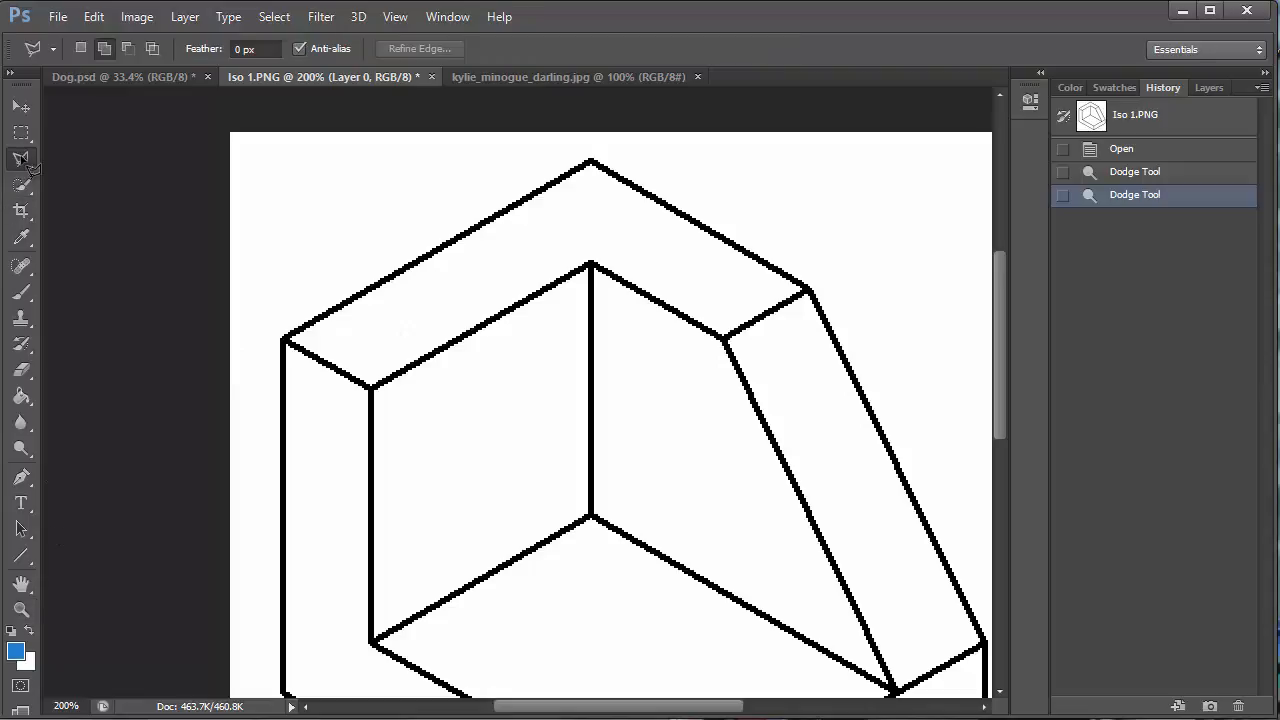
pyautogui.click(287, 341)
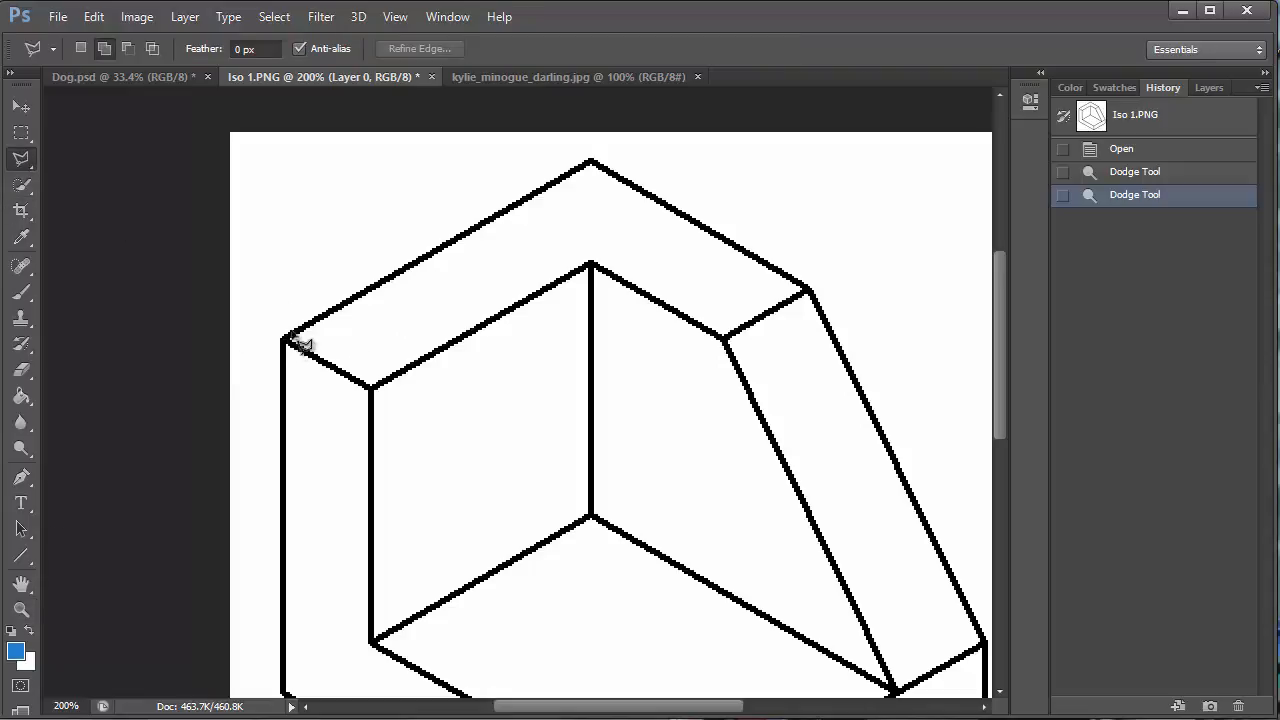
pyautogui.click(591, 161)
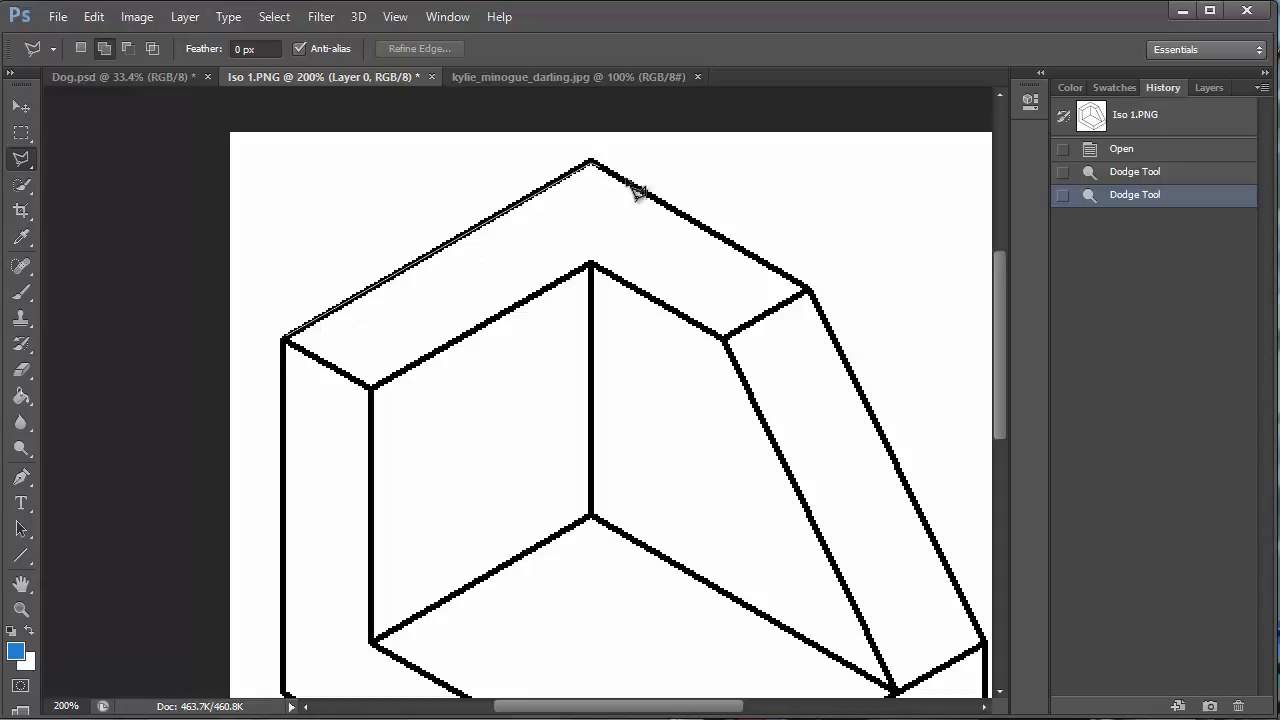
pyautogui.click(810, 293)
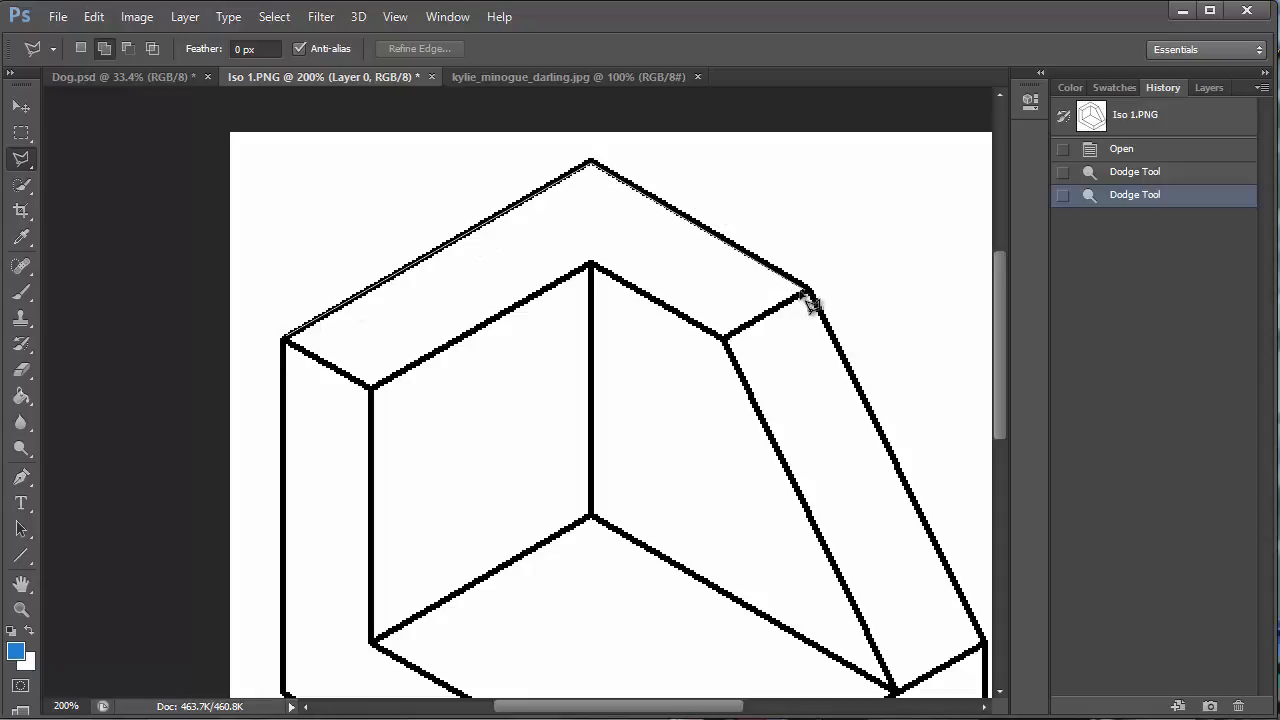
pyautogui.click(727, 341)
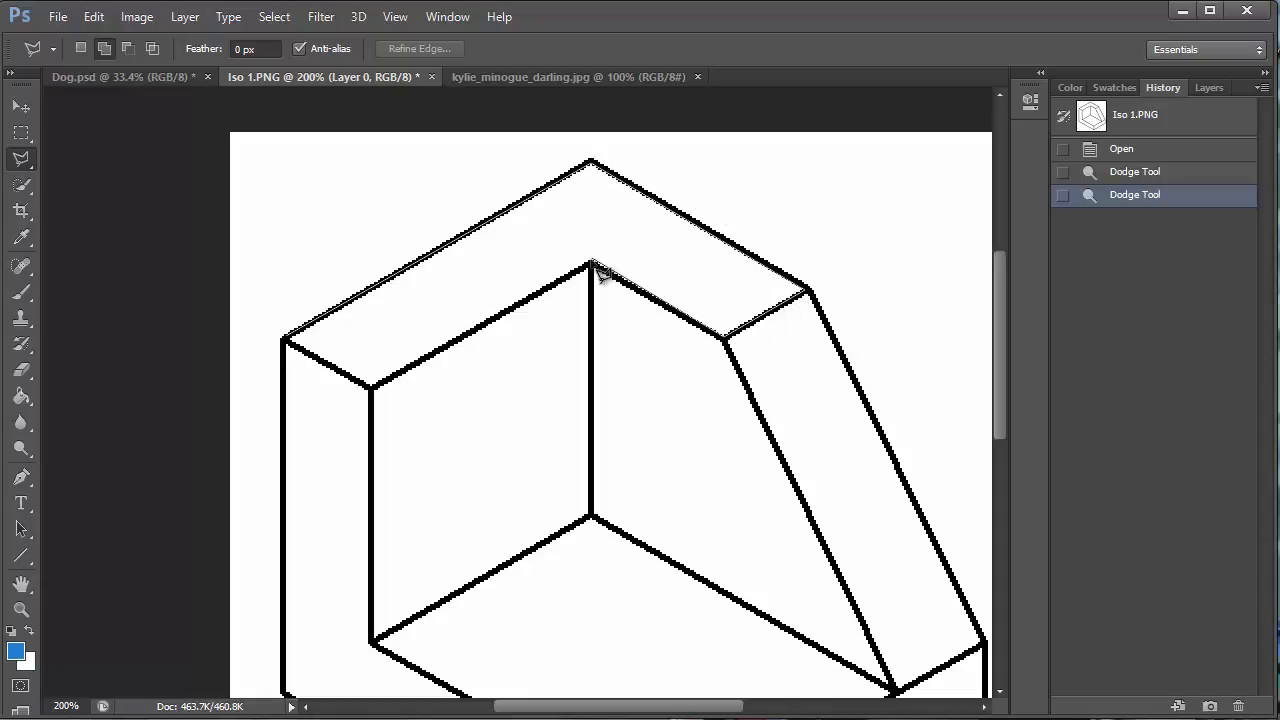
pyautogui.click(594, 267)
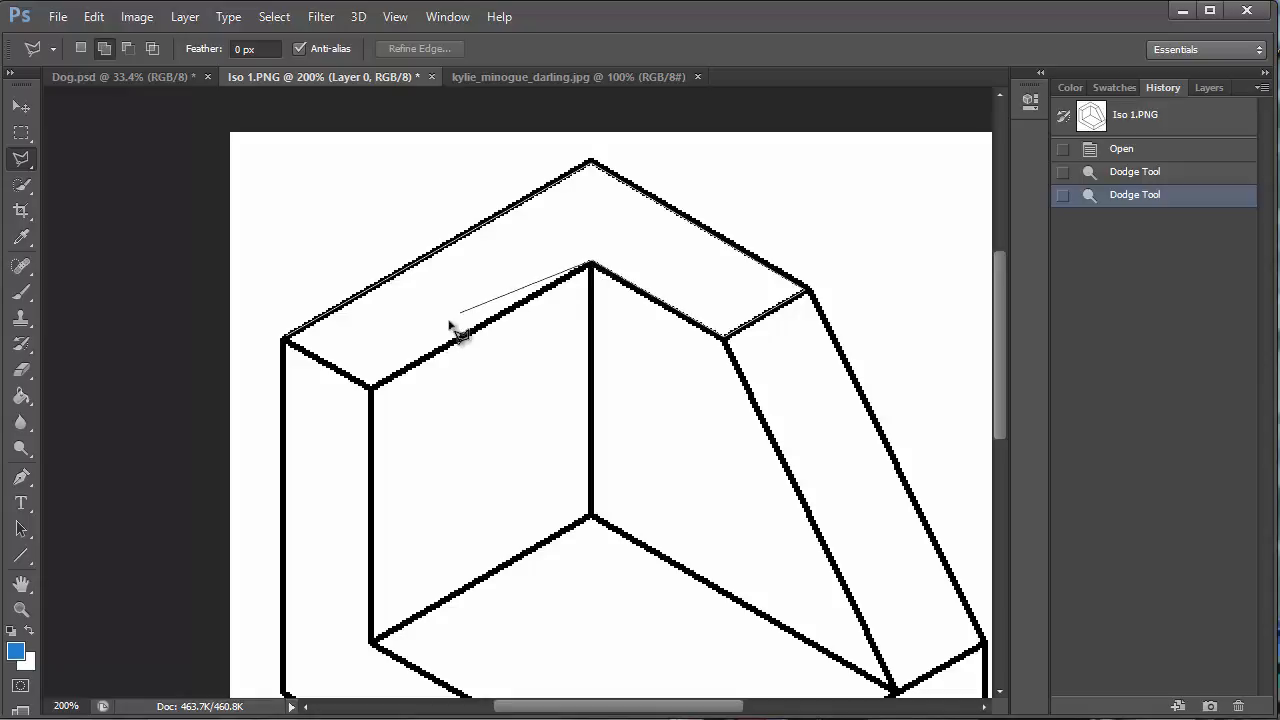
pyautogui.click(373, 389)
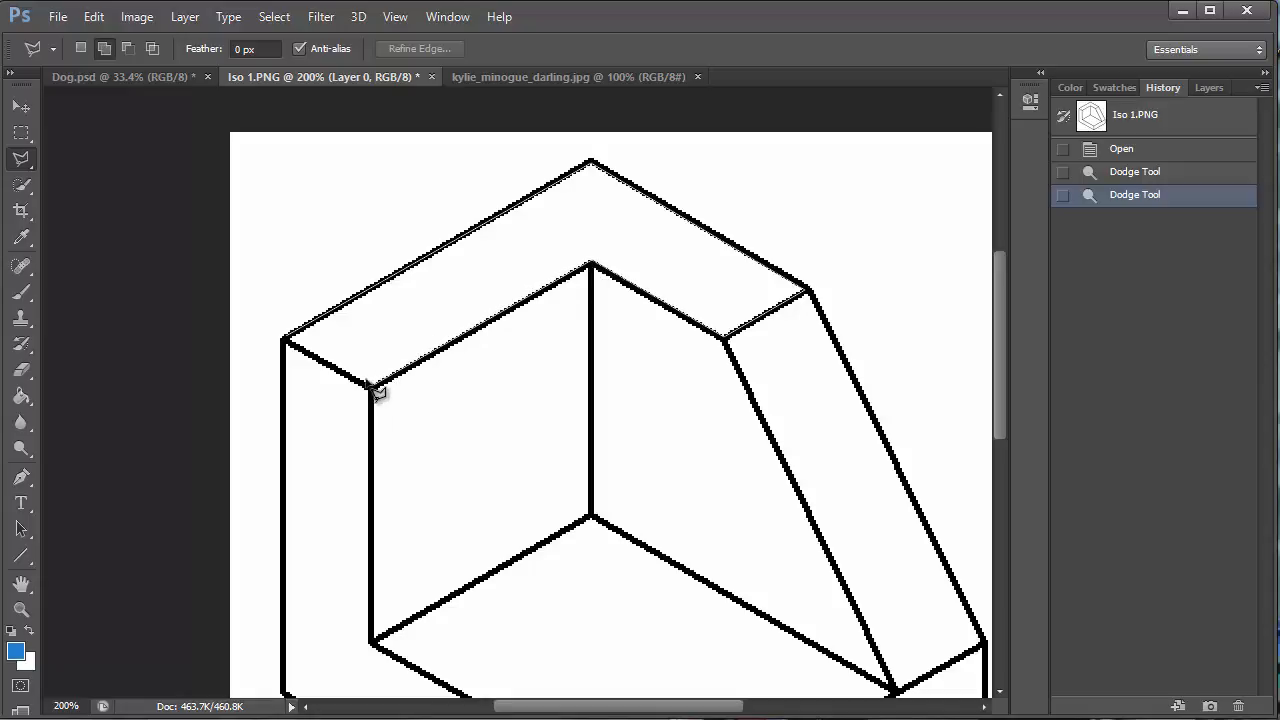
pyautogui.click(295, 347)
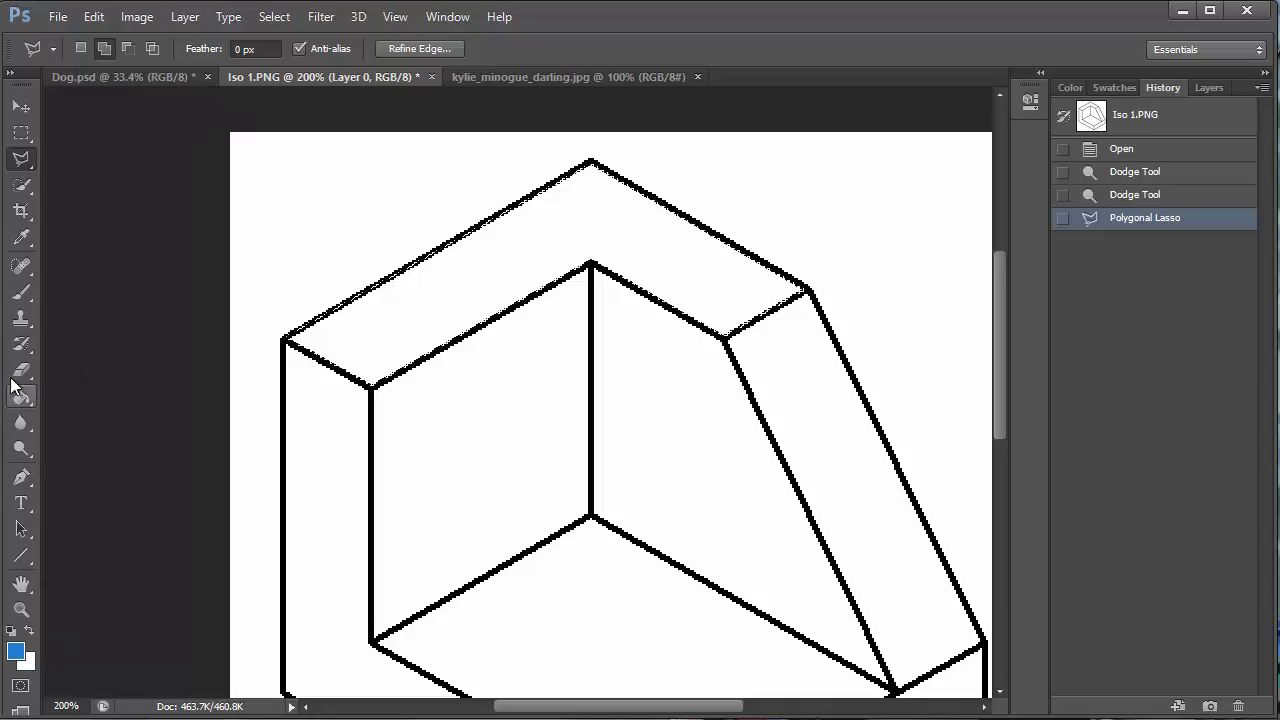
# Activate the Brush tool and reduce the brush size to 50.
pyautogui.click(21, 293)
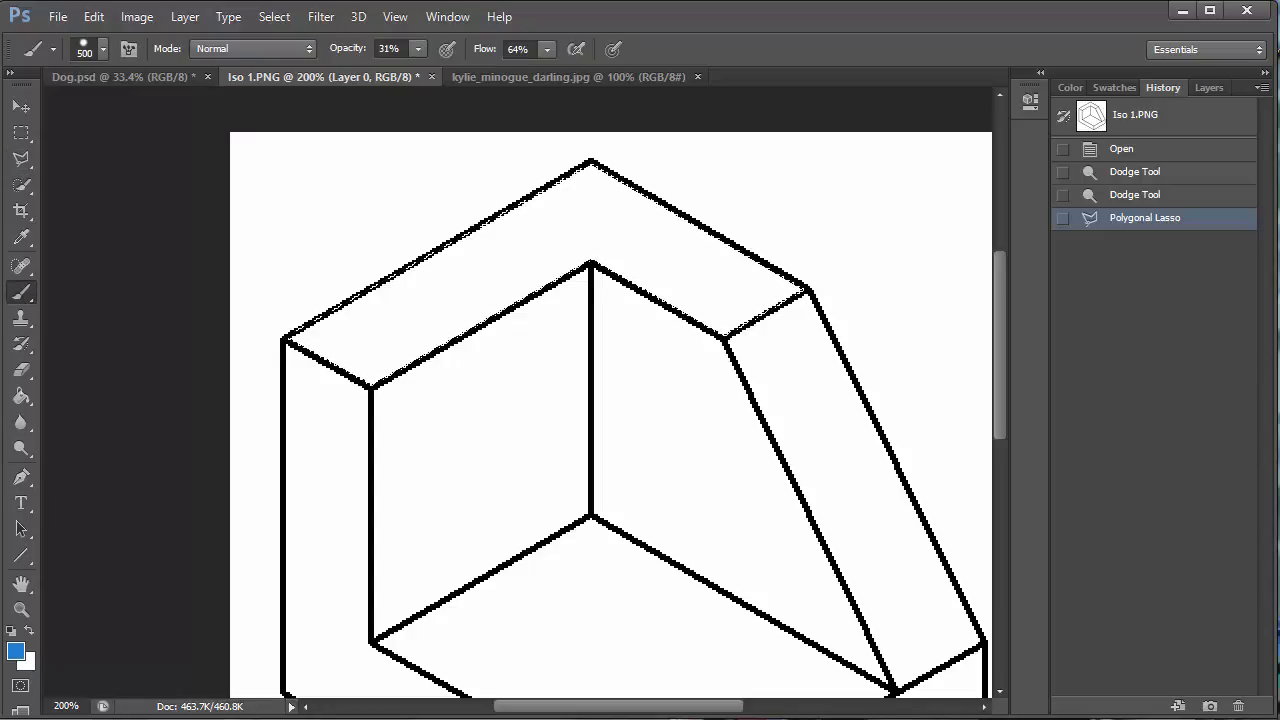
pyautogui.press('[')
pyautogui.press('[')
pyautogui.press('[')
pyautogui.press('[')
pyautogui.press('[')
pyautogui.press('[')
pyautogui.press('[')
pyautogui.press('[')
pyautogui.press('[')
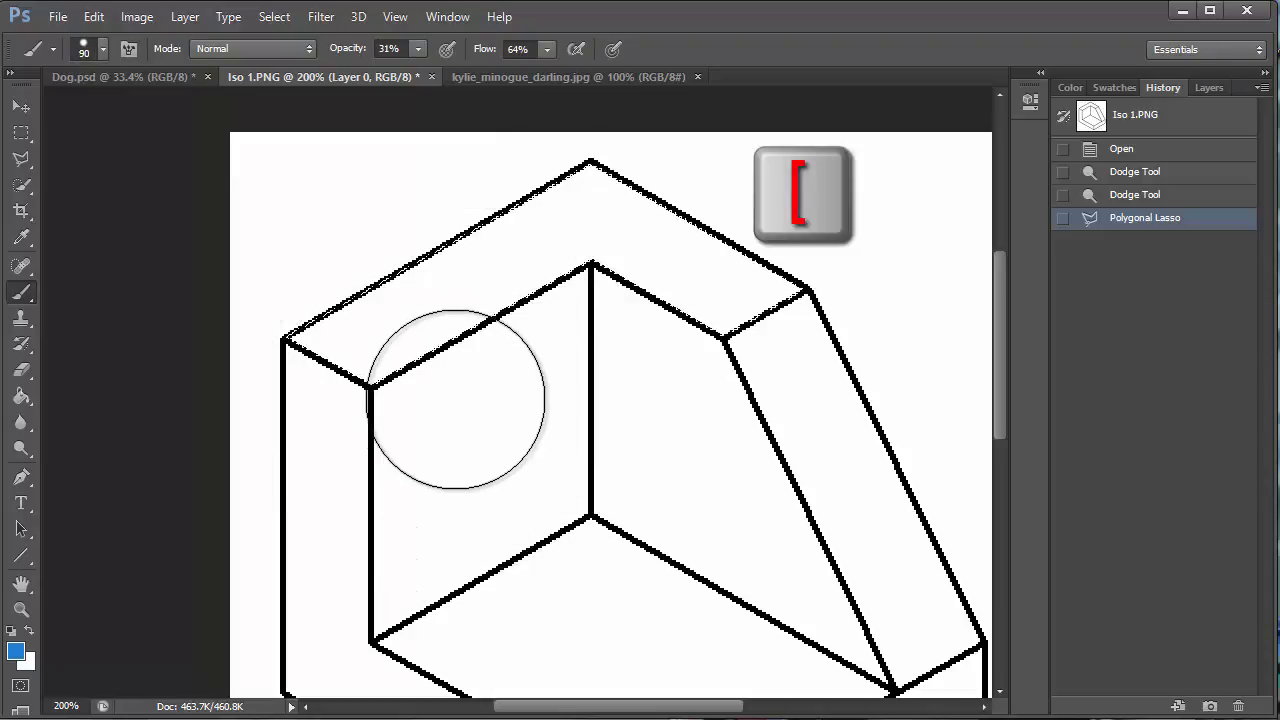
pyautogui.press('[')
pyautogui.press('[')
pyautogui.press('[')
pyautogui.press('[')
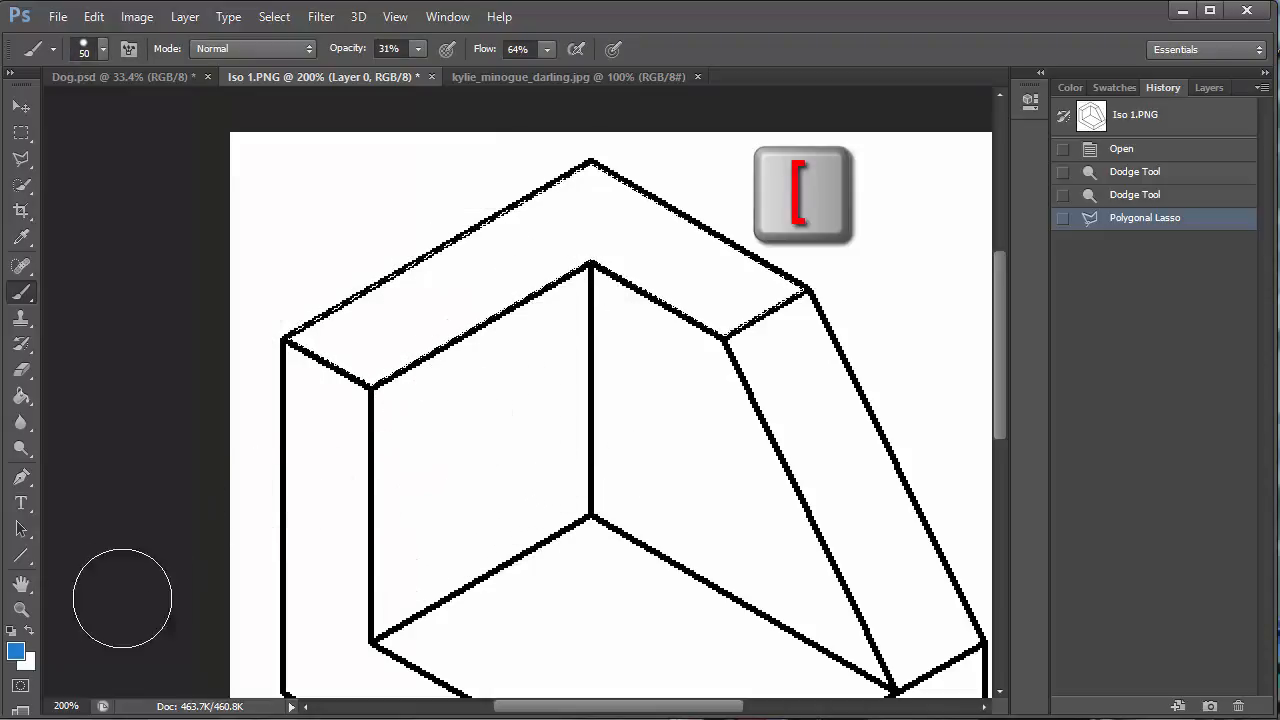
# Change the foreground colour to magenta by shifting only its hue.
pyautogui.click(15, 651)
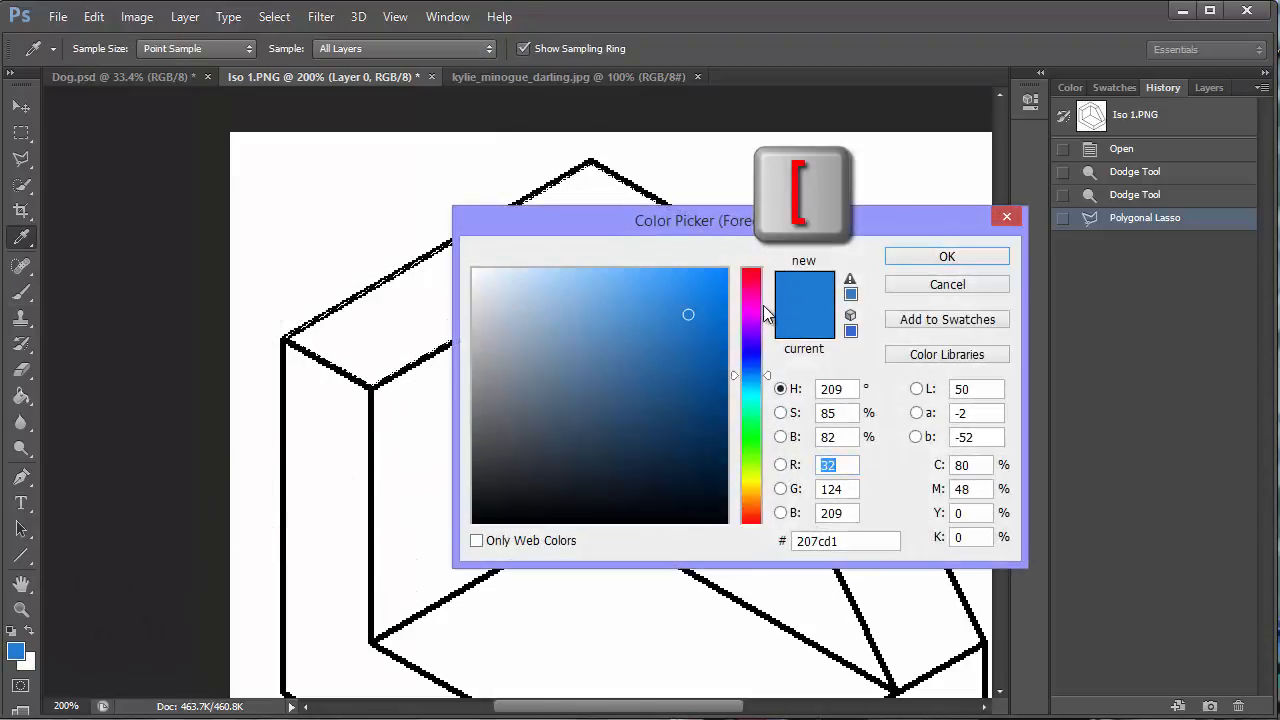
pyautogui.click(750, 307)
pyautogui.click(915, 259)
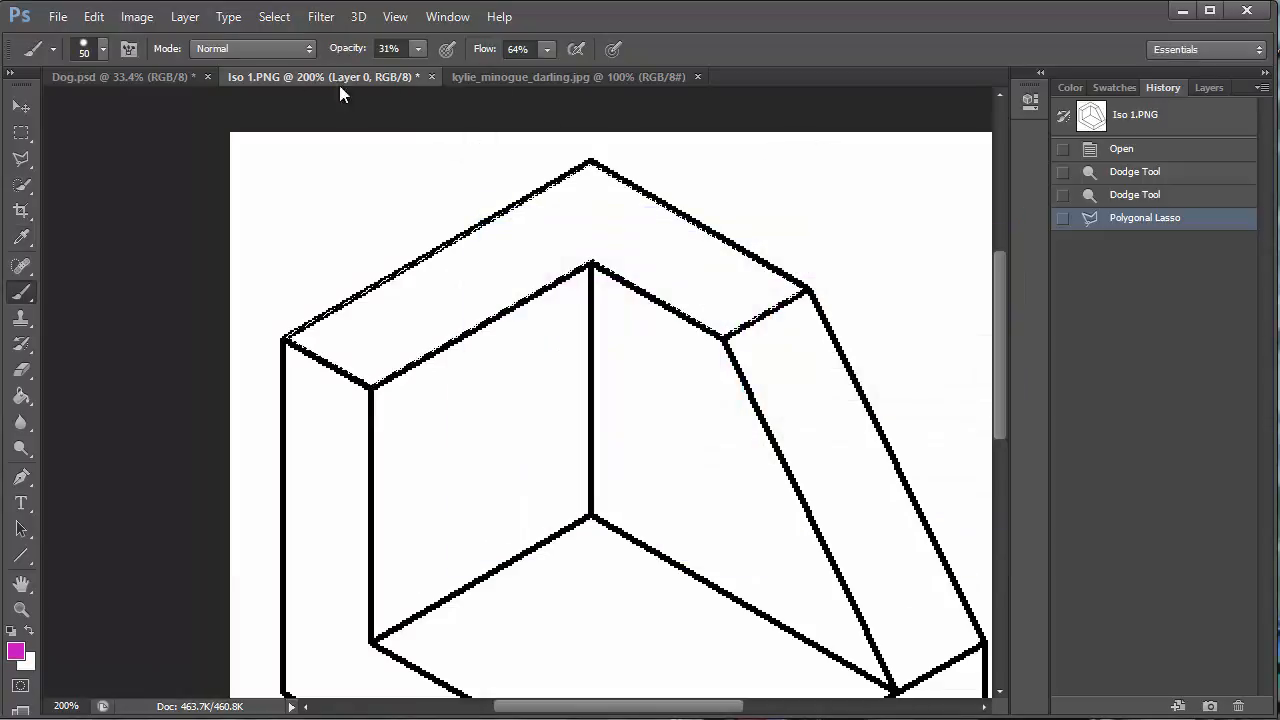
# Set both the brush opacity and the brush flow to 100%.
pyautogui.click(417, 49)
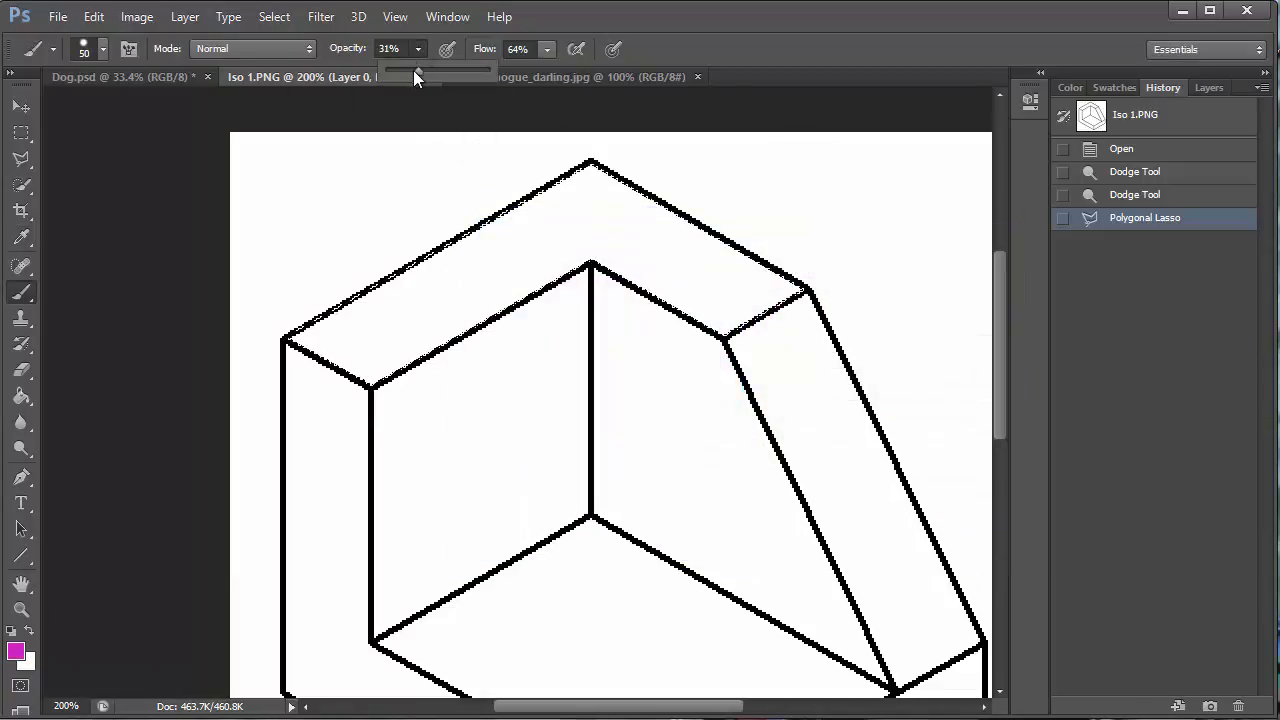
pyautogui.moveTo(413, 70); pyautogui.dragTo(588, 72)
pyautogui.click(549, 50)
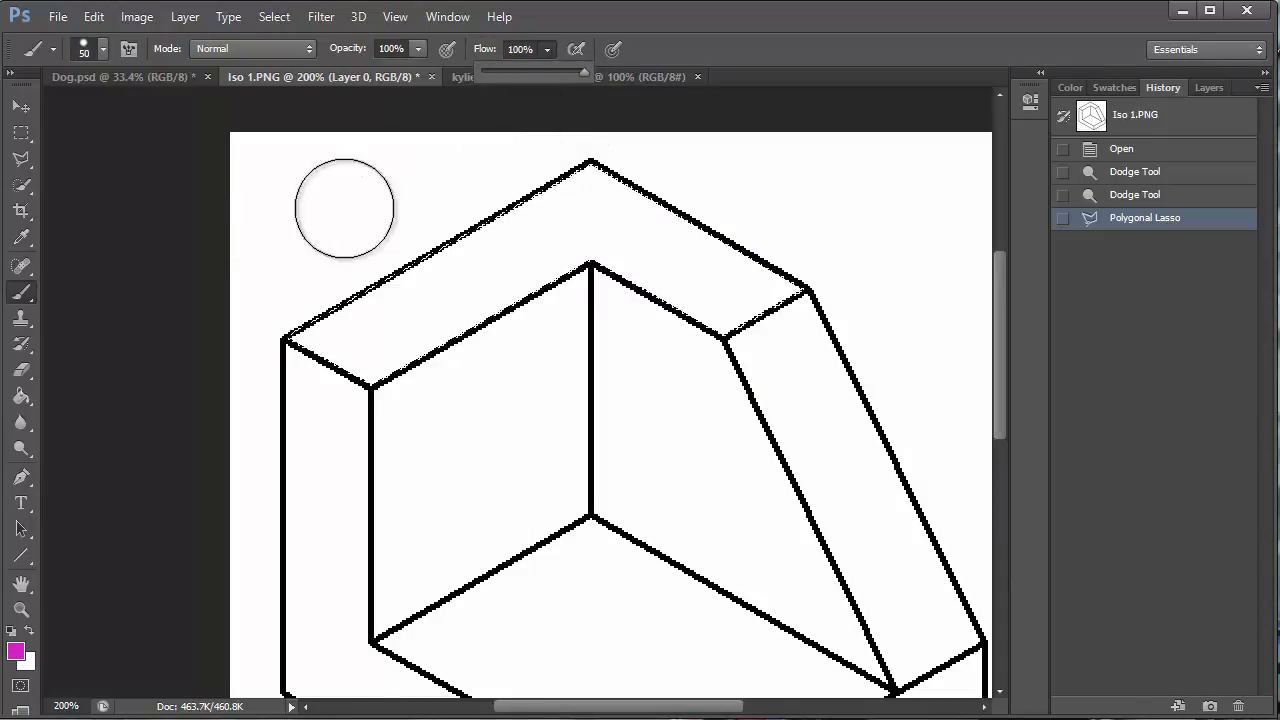
# Paint the selected face solid magenta with several strokes and revert the image to its Polygonal Lasso history state.
pyautogui.moveTo(466, 182)
pyautogui.mouseDown()
pyautogui.moveTo(640, 176)
pyautogui.moveTo(523, 193)
pyautogui.moveTo(553, 218)
pyautogui.moveTo(692, 224)
pyautogui.moveTo(370, 273)
pyautogui.moveTo(770, 277)
pyautogui.moveTo(519, 320)
pyautogui.moveTo(781, 330)
pyautogui.moveTo(262, 324)
pyautogui.moveTo(492, 319)
pyautogui.moveTo(288, 362)
pyautogui.moveTo(545, 400)
pyautogui.mouseUp()
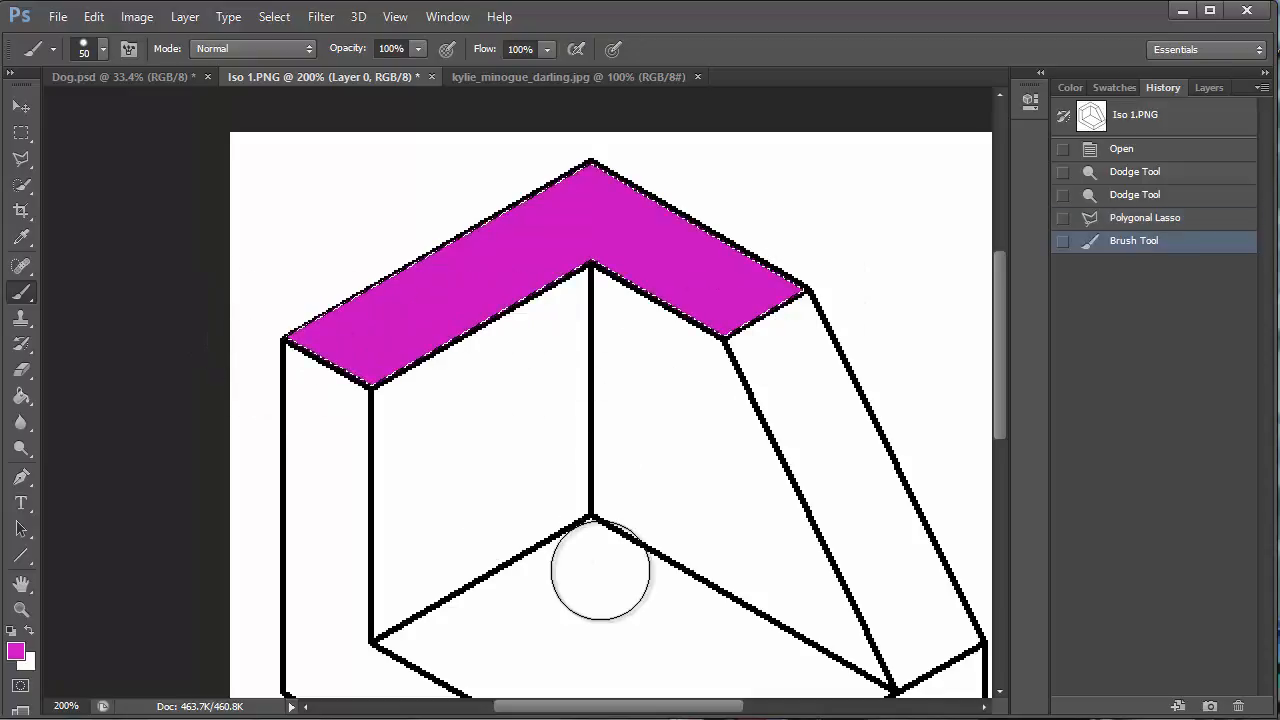
pyautogui.moveTo(600, 570)
pyautogui.mouseDown()
pyautogui.moveTo(435, 397)
pyautogui.moveTo(380, 246)
pyautogui.moveTo(605, 408)
pyautogui.moveTo(568, 412)
pyautogui.mouseUp()
pyautogui.moveTo(417, 201)
pyautogui.mouseDown()
pyautogui.moveTo(423, 363)
pyautogui.moveTo(349, 289)
pyautogui.mouseUp()
pyautogui.moveTo(735, 187)
pyautogui.mouseDown()
pyautogui.moveTo(862, 235)
pyautogui.moveTo(903, 237)
pyautogui.mouseUp()
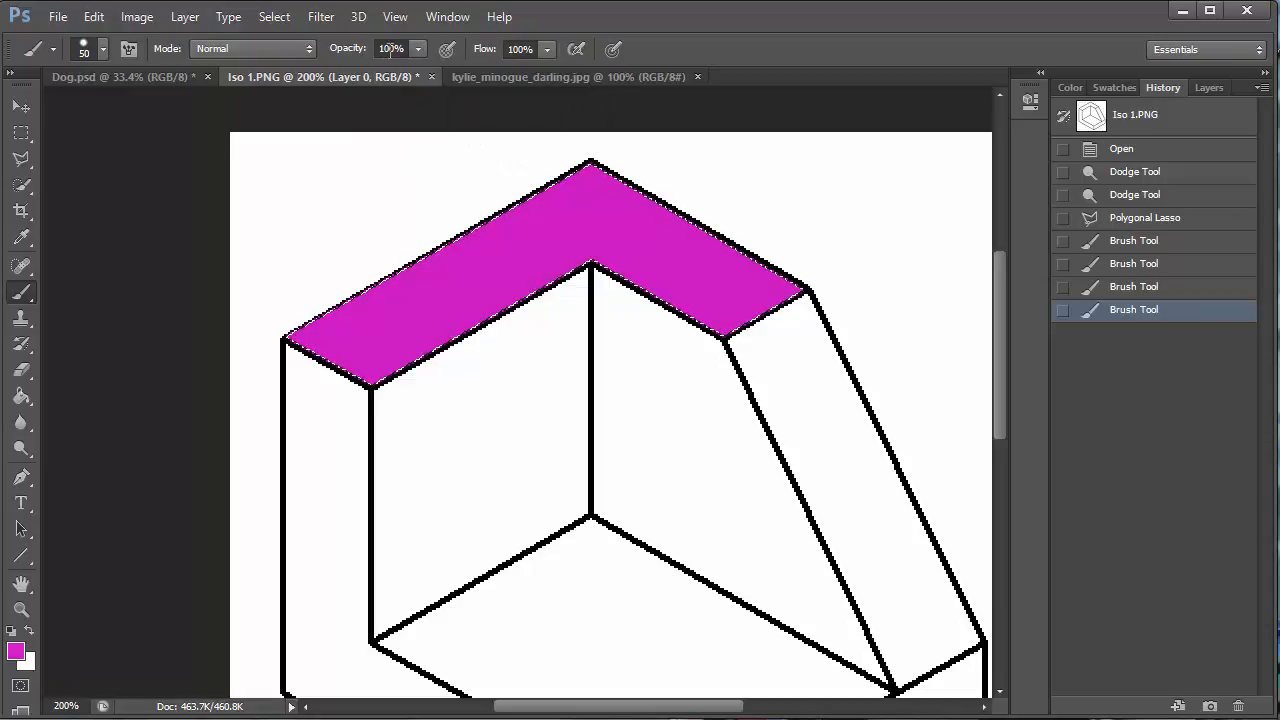
pyautogui.click(1131, 222)
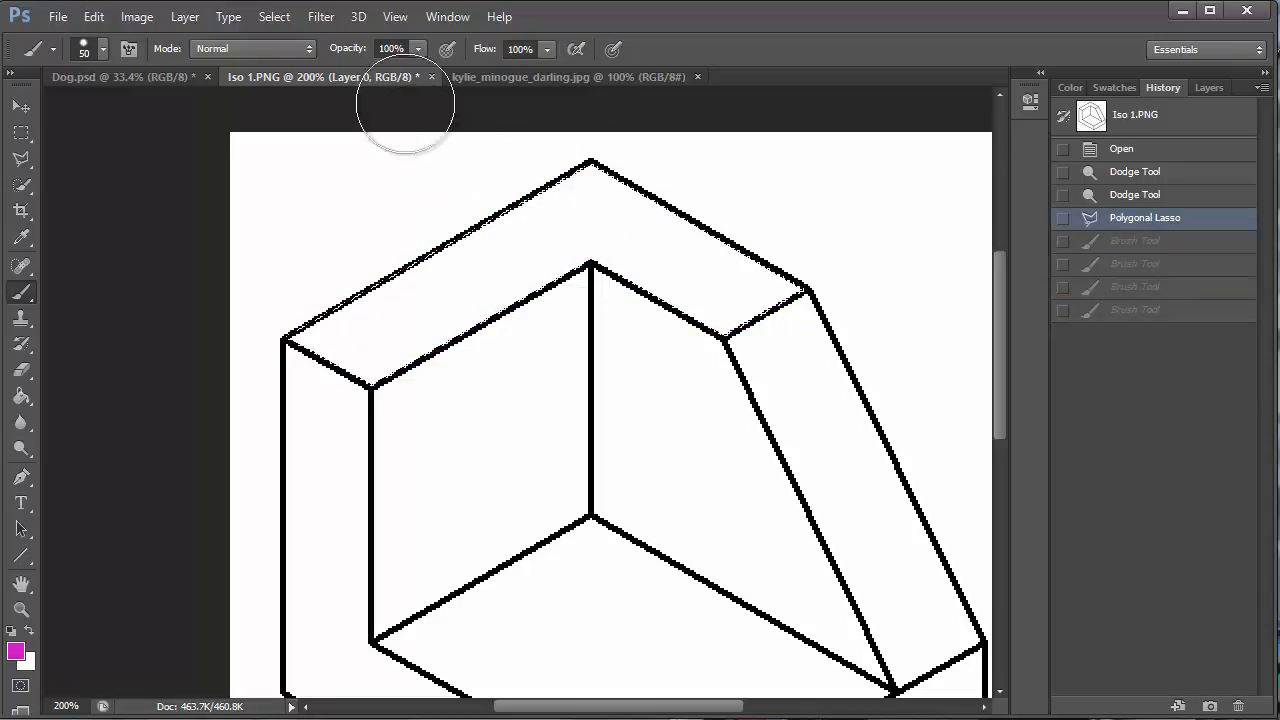
# Set the brush opacity to 30% and cover the whole selected face with one light magenta stroke.
pyautogui.click(417, 48)
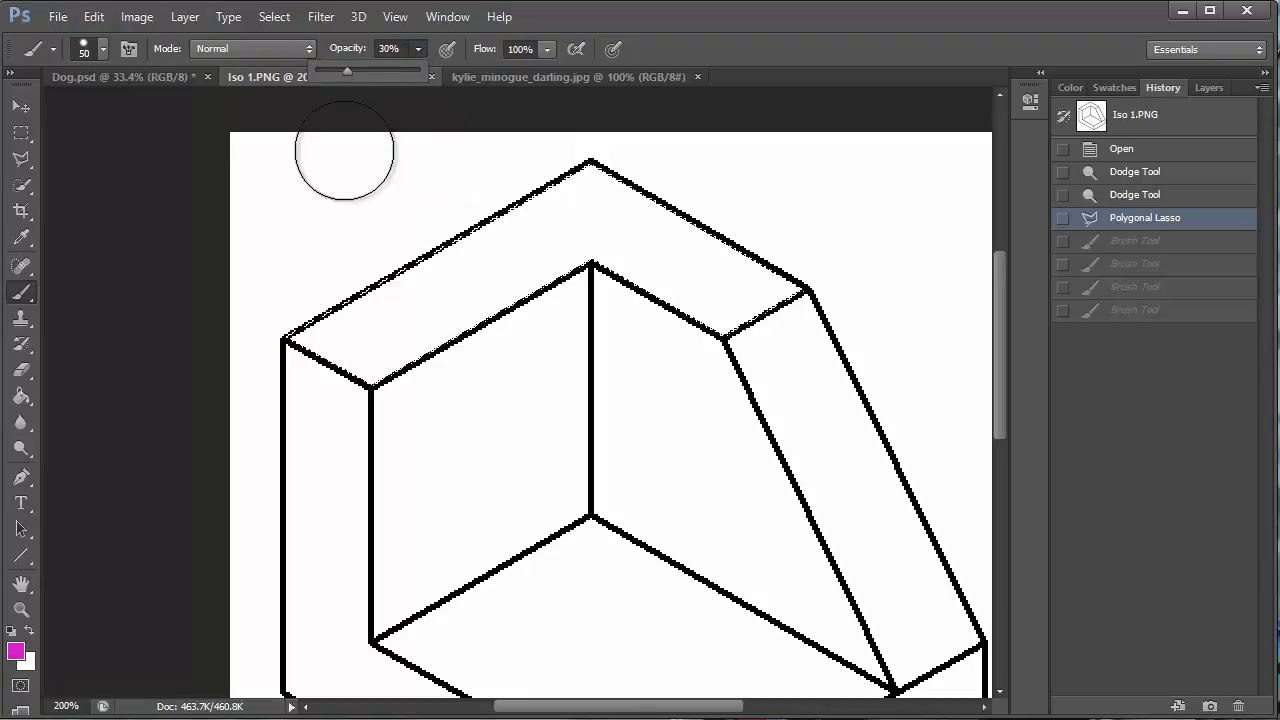
pyautogui.moveTo(271, 277)
pyautogui.mouseDown()
pyautogui.moveTo(443, 391)
pyautogui.moveTo(545, 335)
pyautogui.moveTo(529, 251)
pyautogui.moveTo(566, 177)
pyautogui.moveTo(785, 300)
pyautogui.mouseUp()
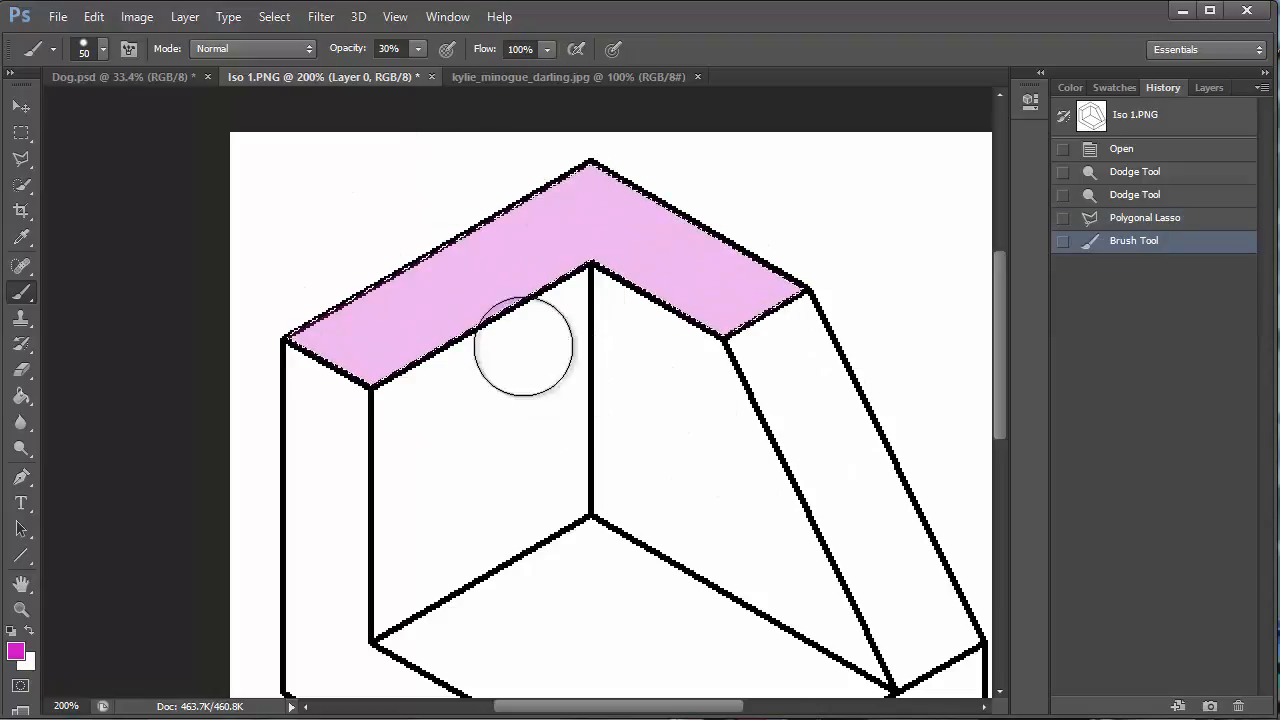
# Overlap more strokes on both arms of the face to build up darker magenta, and revert to the Polygonal Lasso history state.
pyautogui.moveTo(521, 345); pyautogui.dragTo(392, 262)
pyautogui.moveTo(643, 312); pyautogui.dragTo(734, 229)
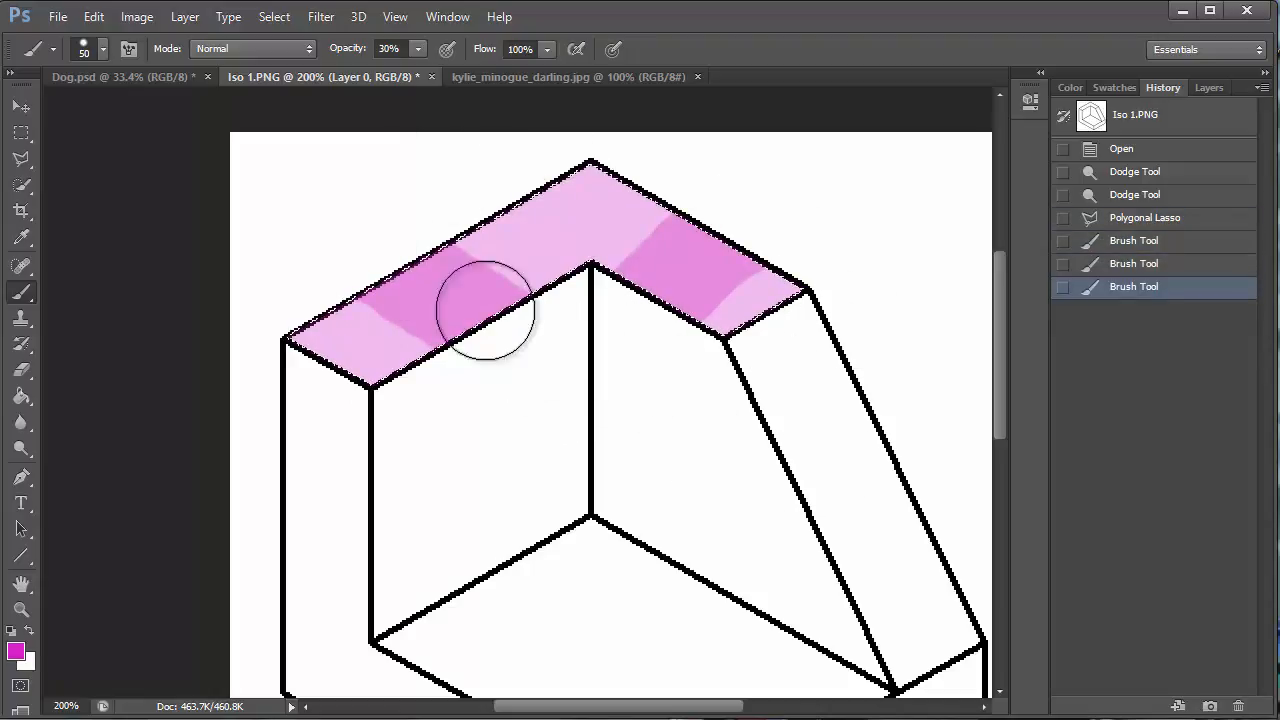
pyautogui.moveTo(486, 306); pyautogui.dragTo(420, 265)
pyautogui.moveTo(520, 349)
pyautogui.mouseDown()
pyautogui.moveTo(349, 251)
pyautogui.moveTo(440, 330)
pyautogui.mouseUp()
pyautogui.moveTo(469, 373); pyautogui.dragTo(314, 237)
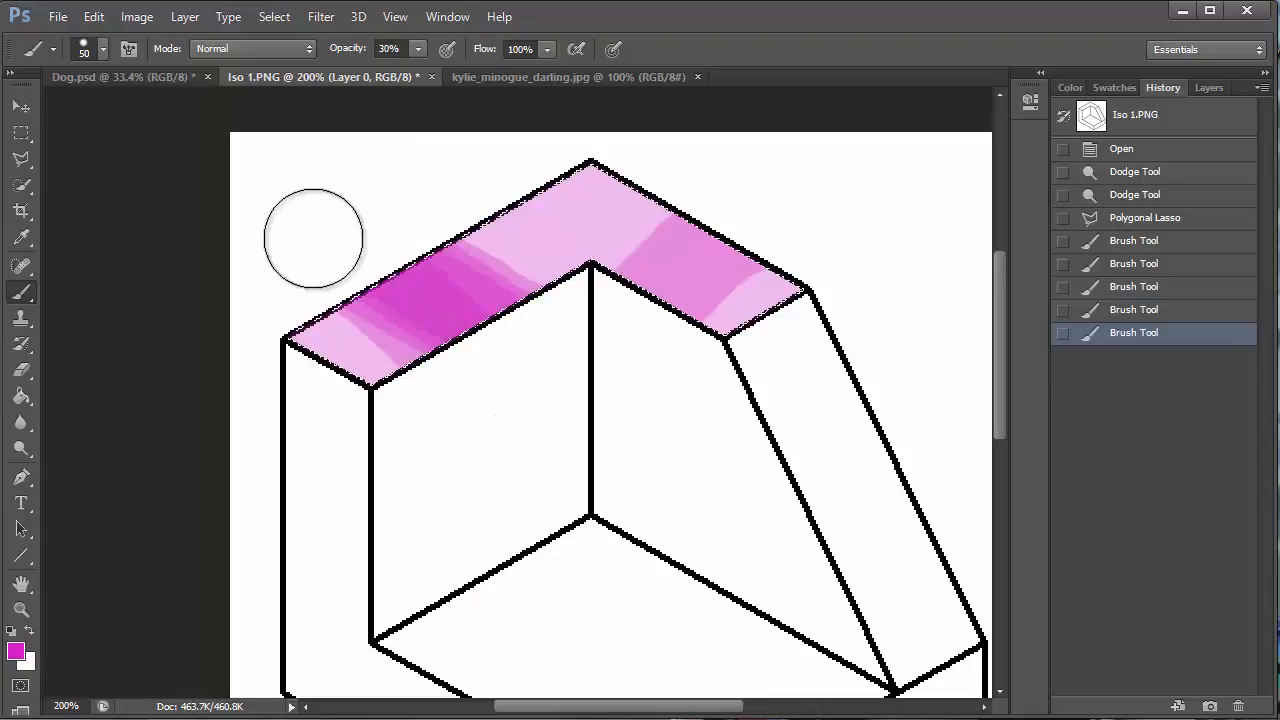
pyautogui.moveTo(480, 363)
pyautogui.mouseDown()
pyautogui.moveTo(349, 247)
pyautogui.moveTo(497, 364)
pyautogui.moveTo(320, 228)
pyautogui.moveTo(470, 338)
pyautogui.moveTo(378, 248)
pyautogui.moveTo(349, 257)
pyautogui.mouseUp()
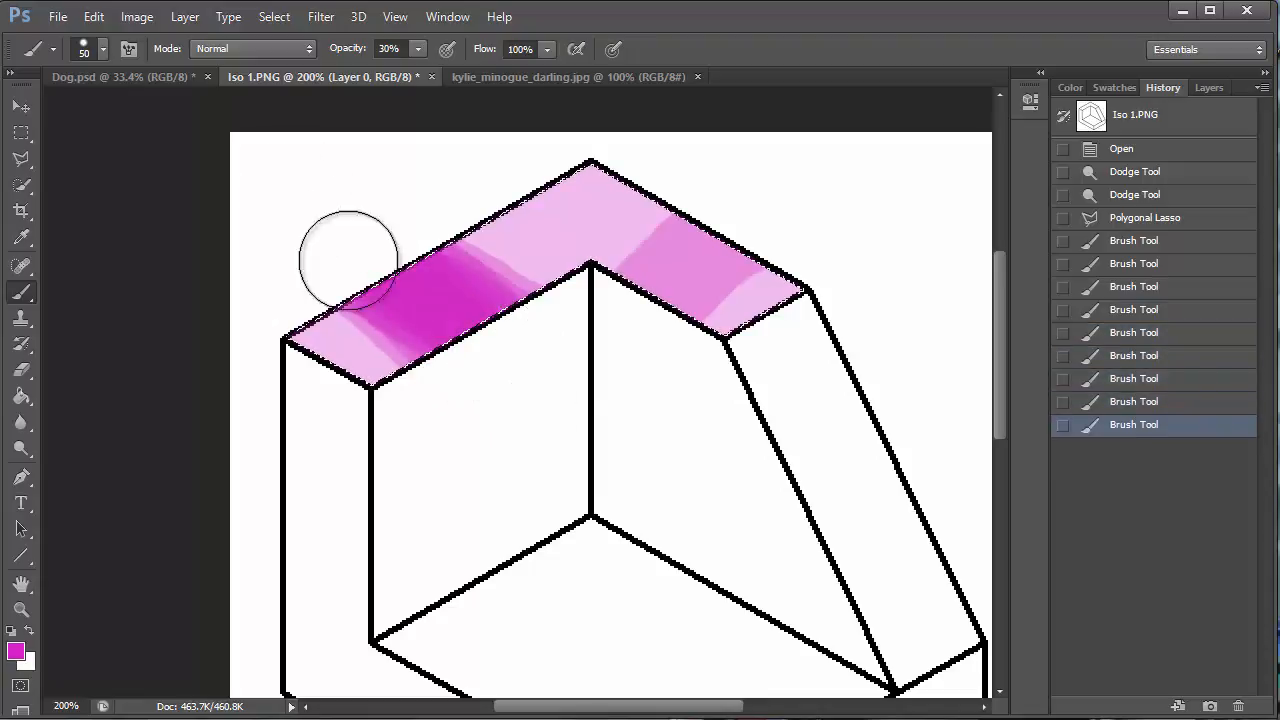
pyautogui.moveTo(460, 213)
pyautogui.mouseDown()
pyautogui.moveTo(710, 200)
pyautogui.moveTo(710, 235)
pyautogui.mouseUp()
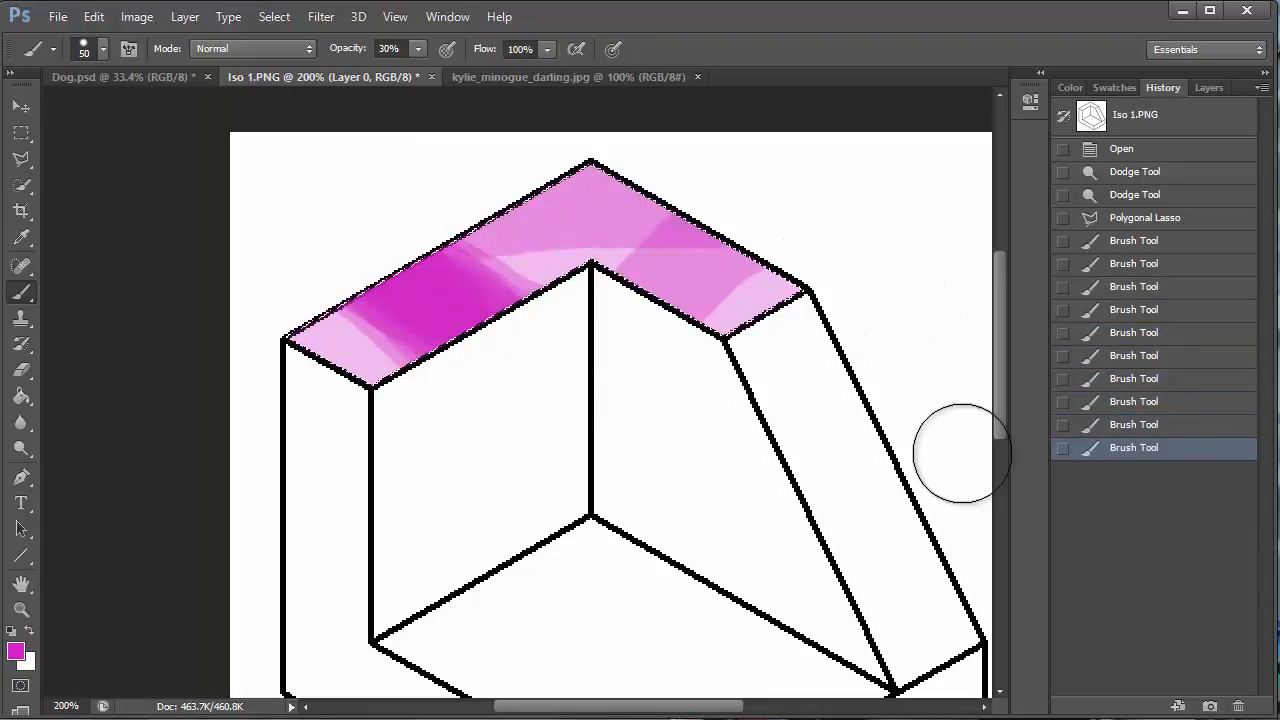
pyautogui.click(1131, 218)
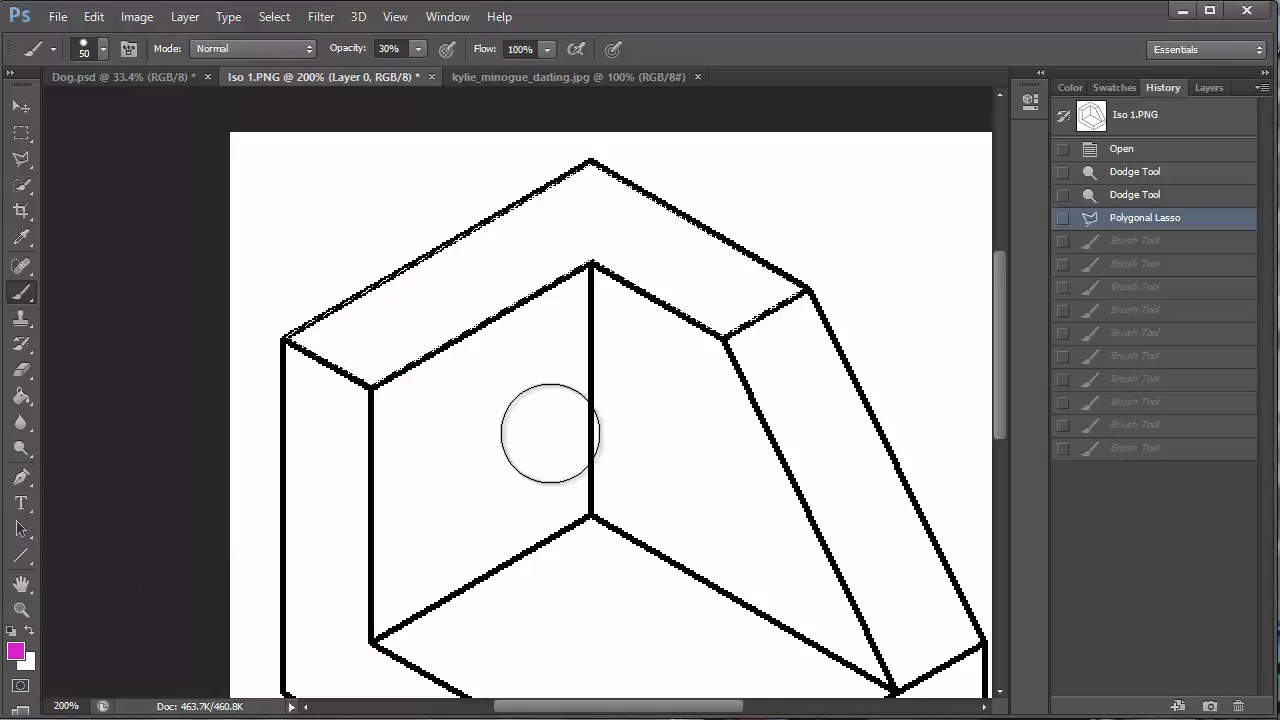
# Clear the selection around the upper face and reactivate the Polygonal Lasso tool with the whole drawing in view.
pyautogui.click(22, 611)
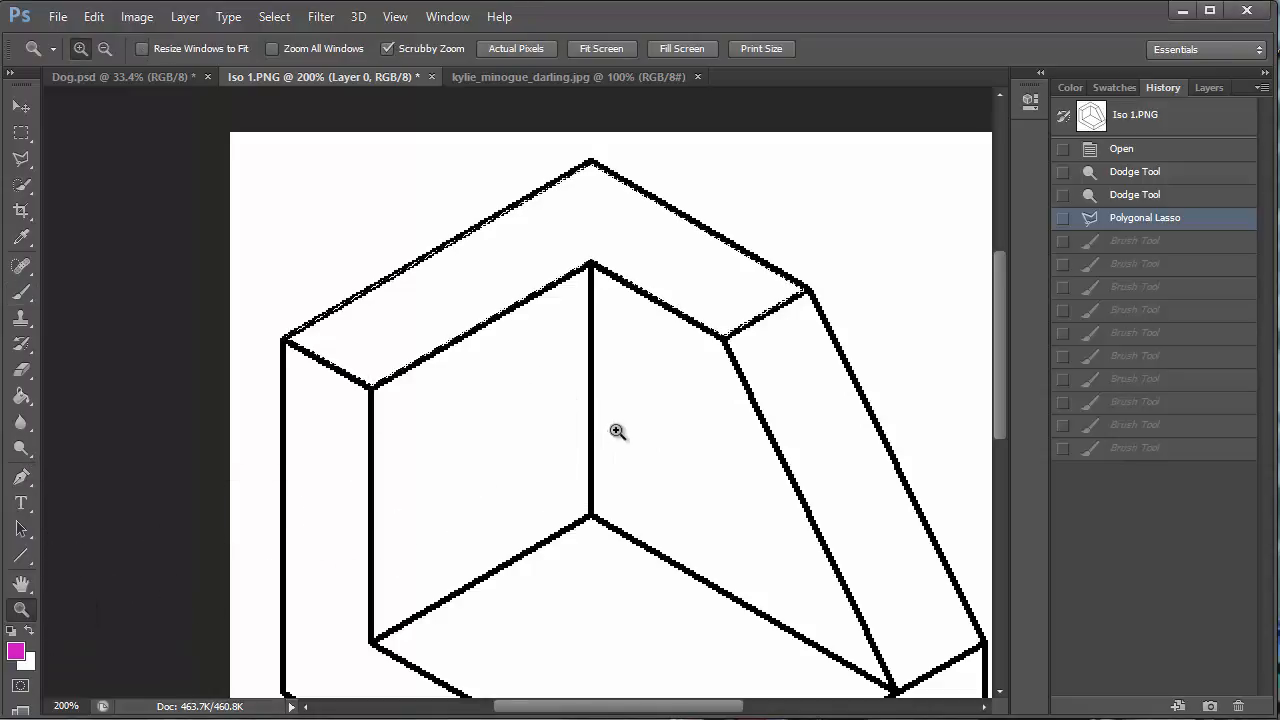
pyautogui.keyDown('alt'); pyautogui.click(597, 425); pyautogui.keyUp('alt')
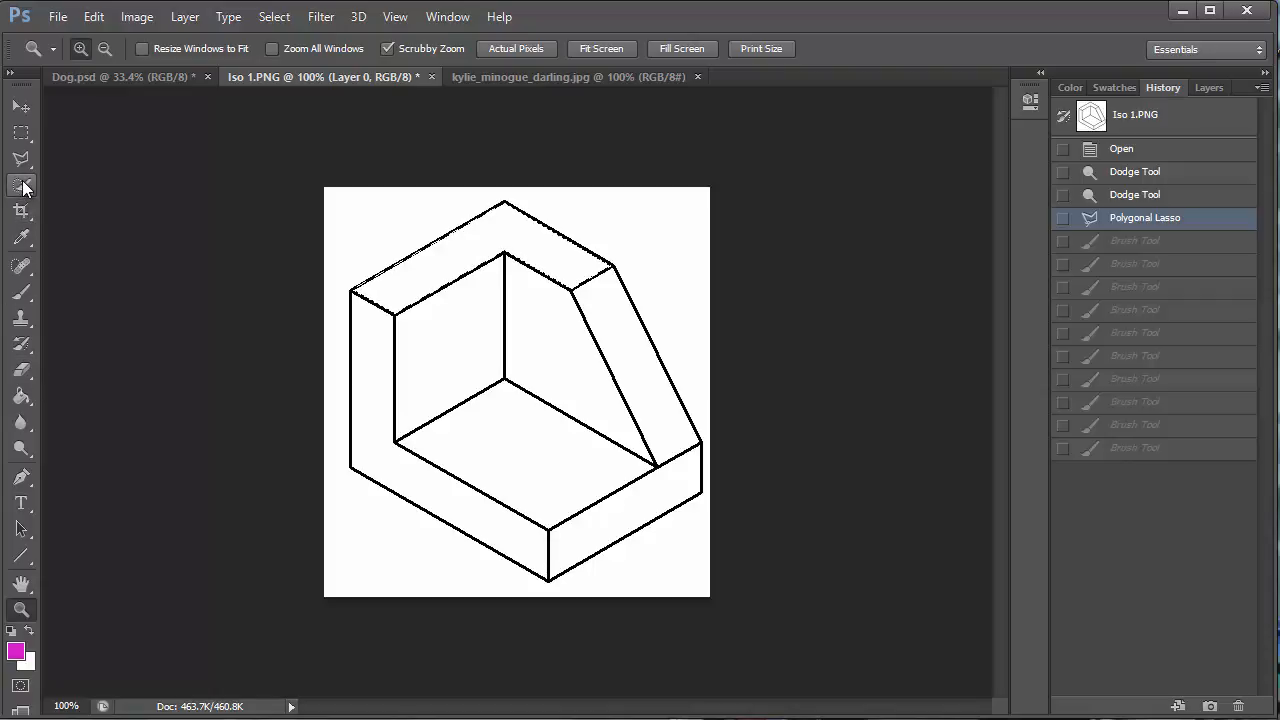
pyautogui.hotkey('ctrl', 'd')
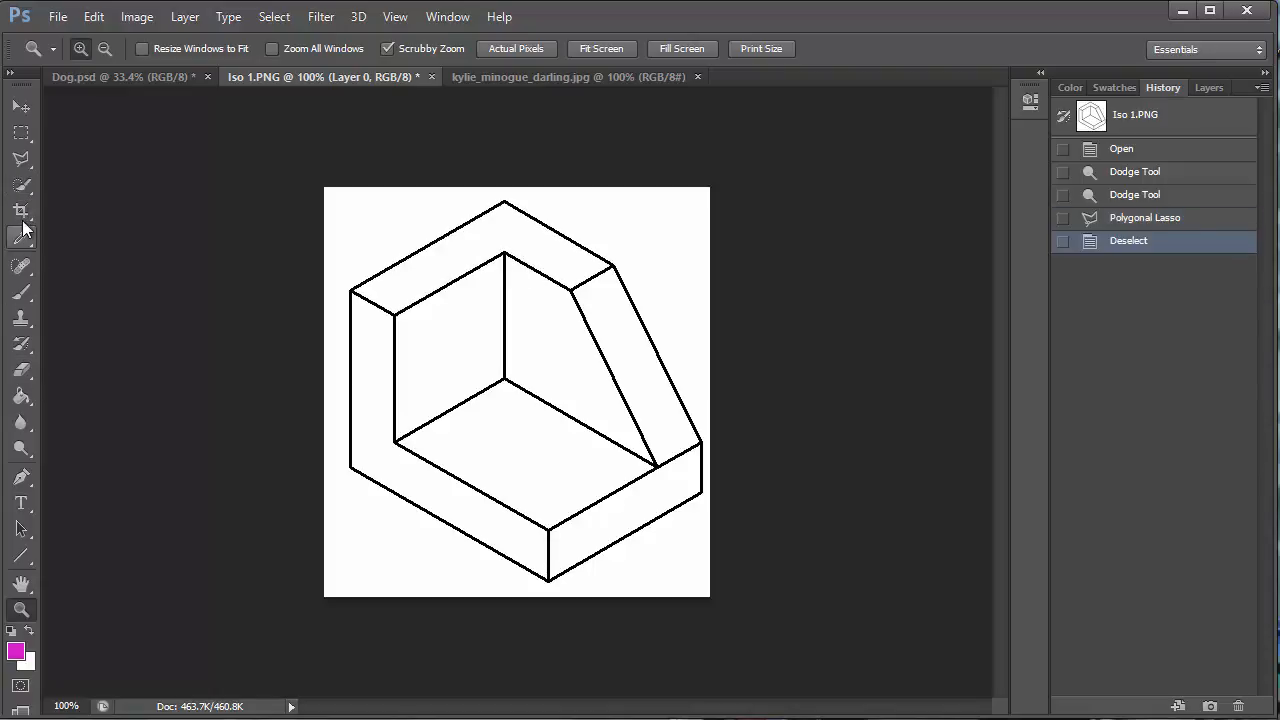
pyautogui.click(21, 158)
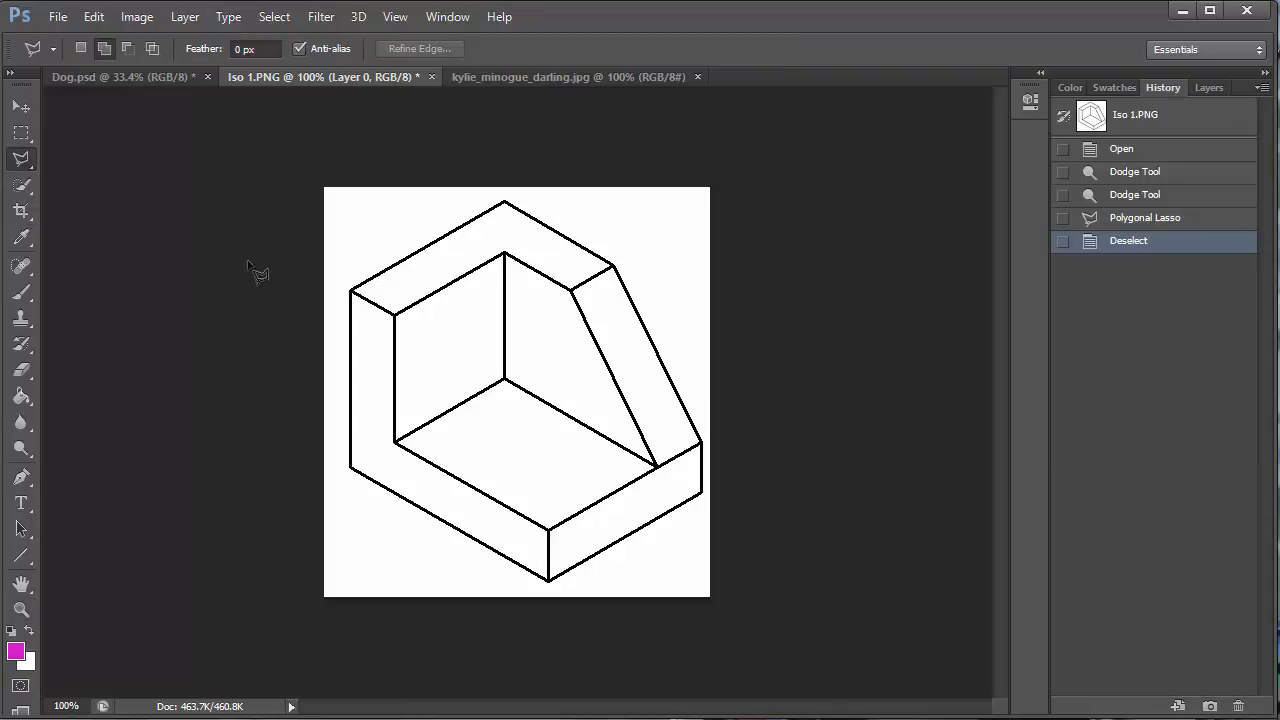
# Trace the outer outline of the whole isometric shape with the Polygonal Lasso and invert the selection to the surrounding background.
pyautogui.click(351, 289)
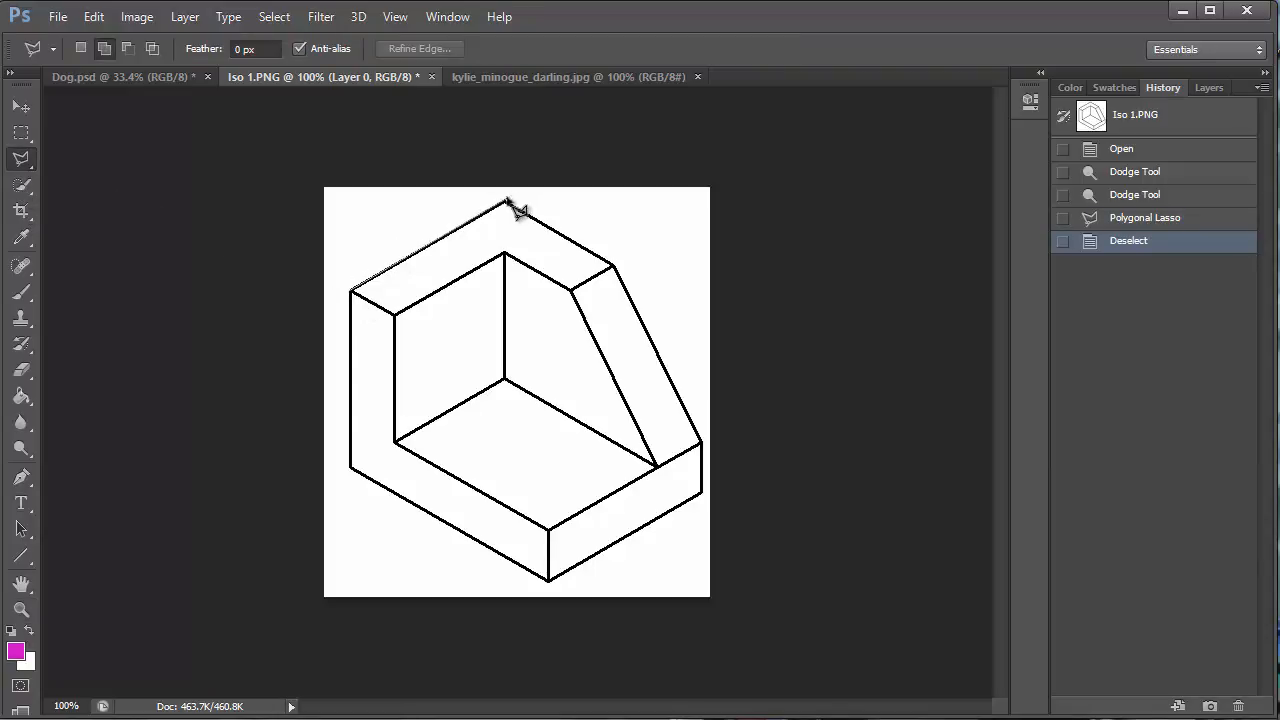
pyautogui.click(504, 201)
pyautogui.click(613, 265)
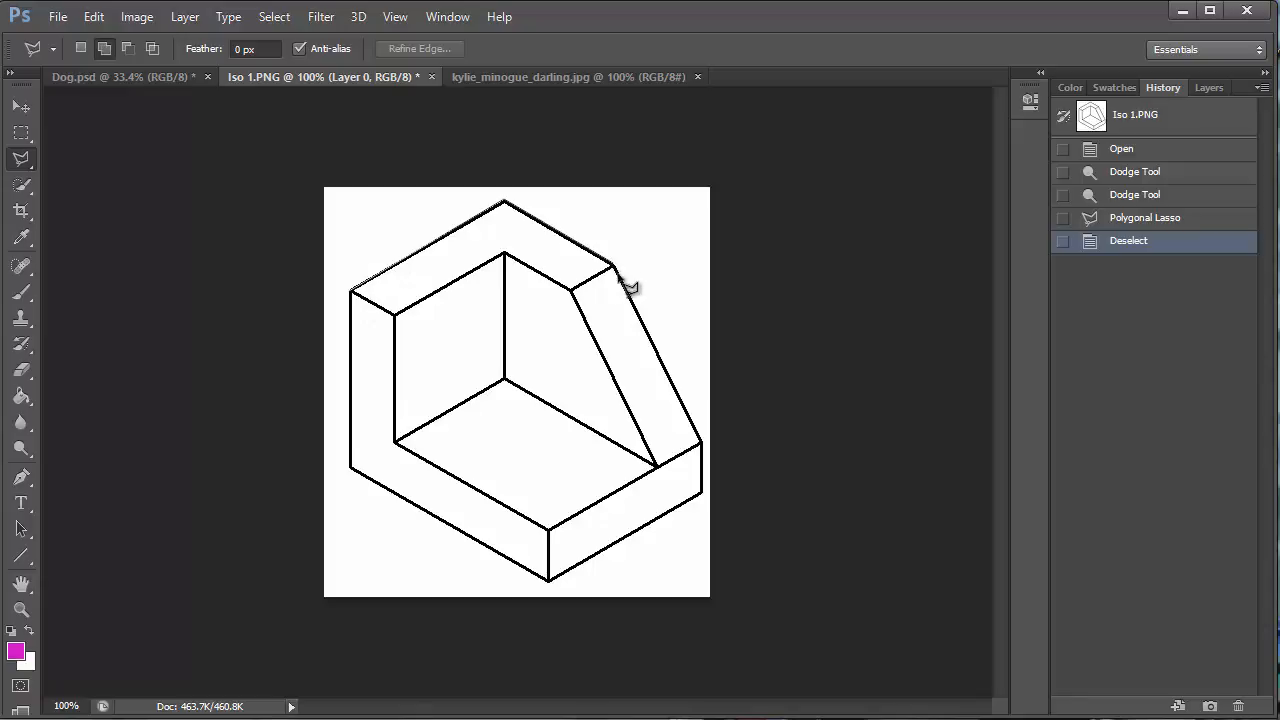
pyautogui.click(702, 441)
pyautogui.click(702, 492)
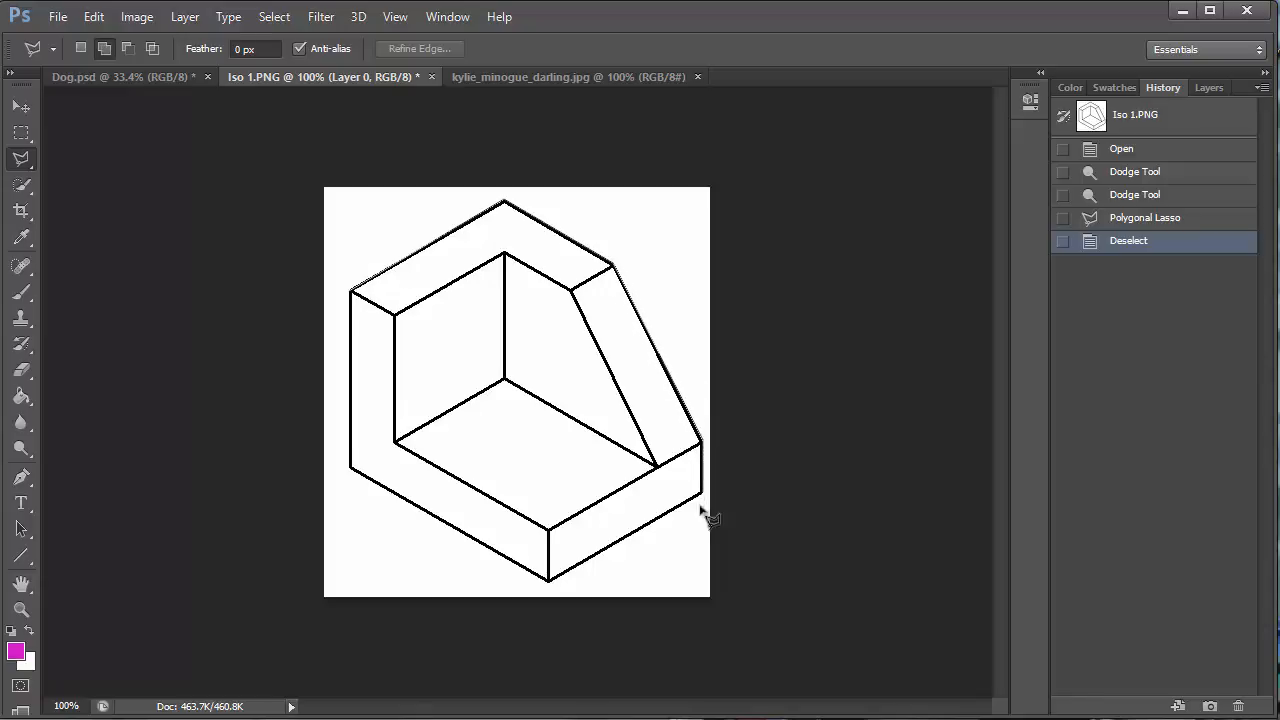
pyautogui.click(548, 580)
pyautogui.click(350, 467)
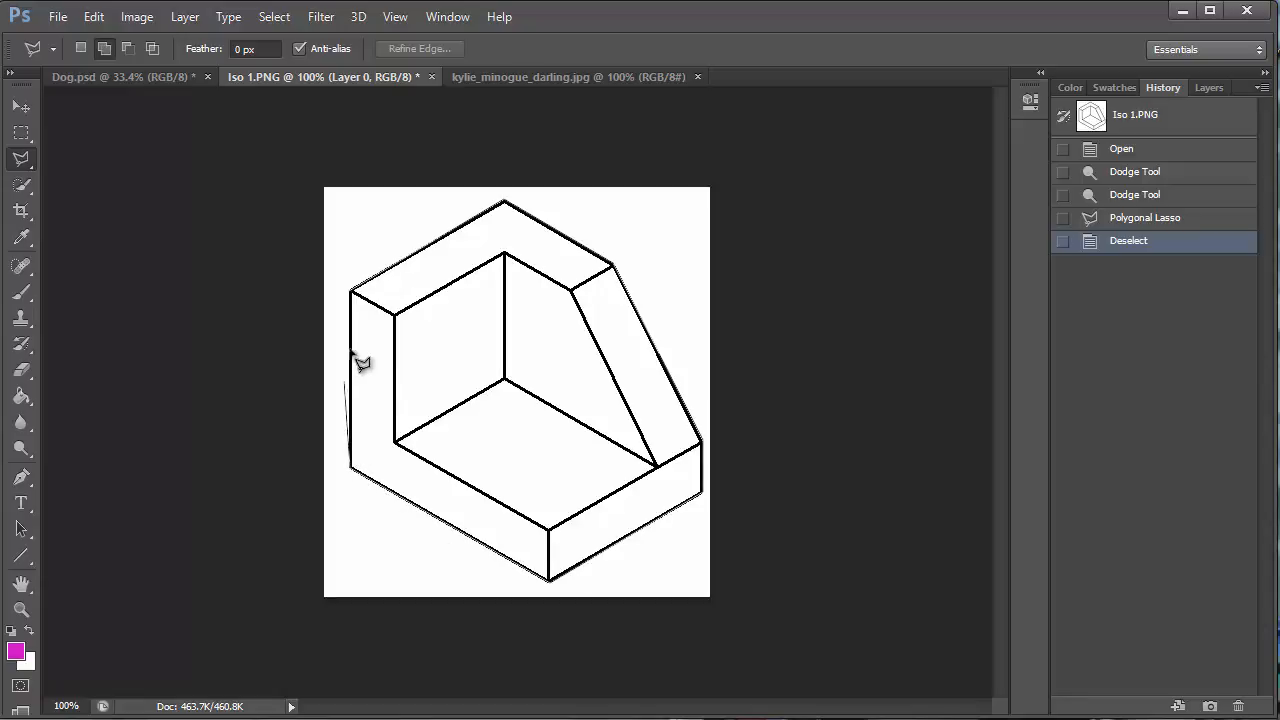
pyautogui.click(352, 293)
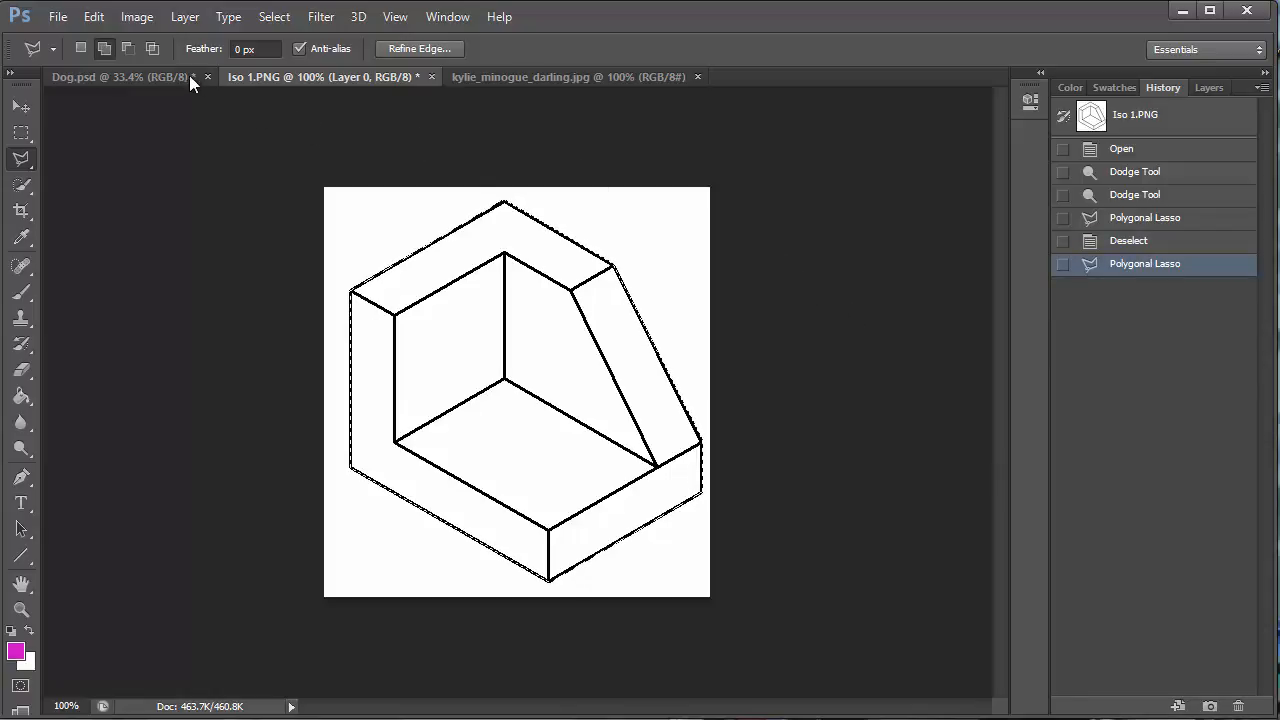
pyautogui.click(276, 17)
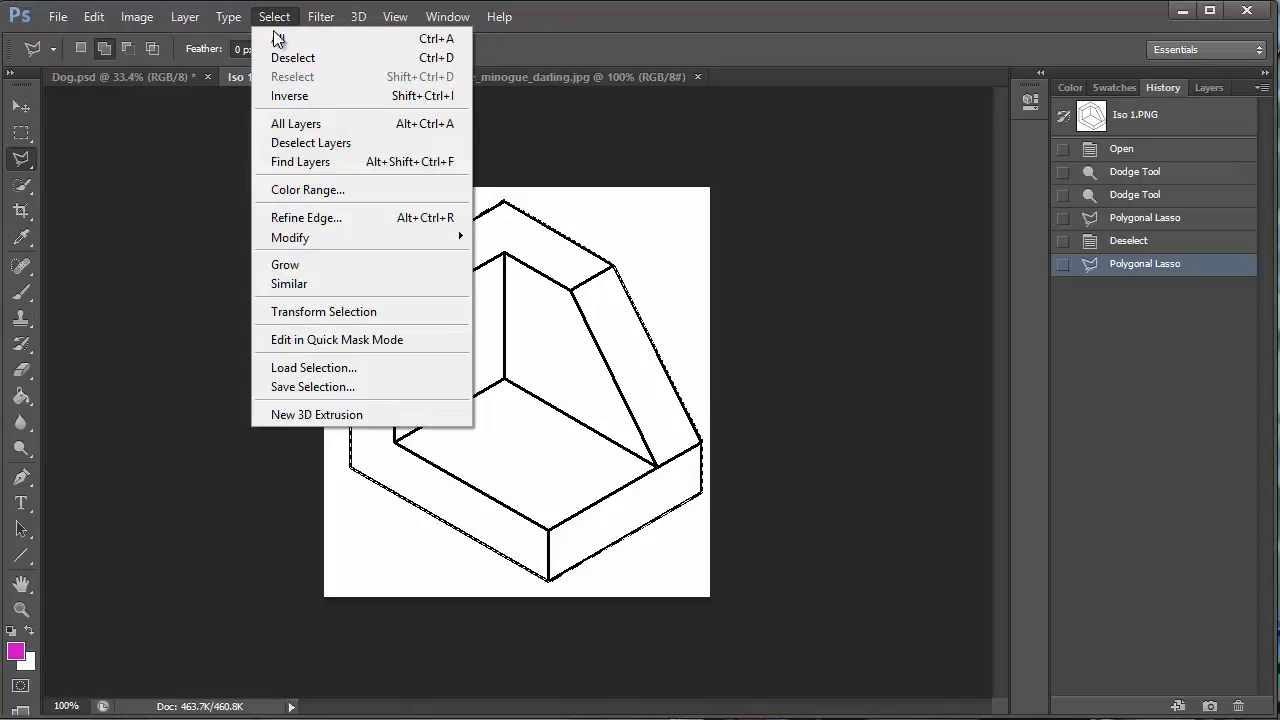
pyautogui.click(290, 96)
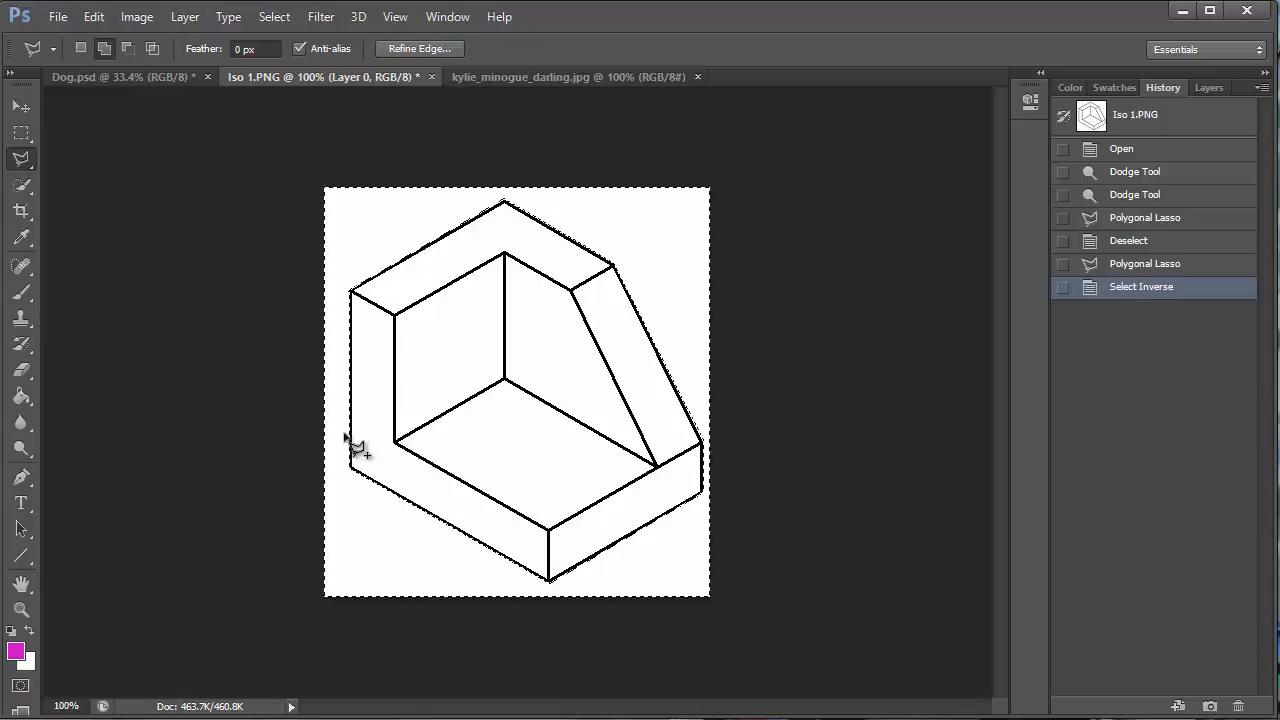
# Change the foreground colour to a slightly brighter magenta.
pyautogui.click(17, 651)
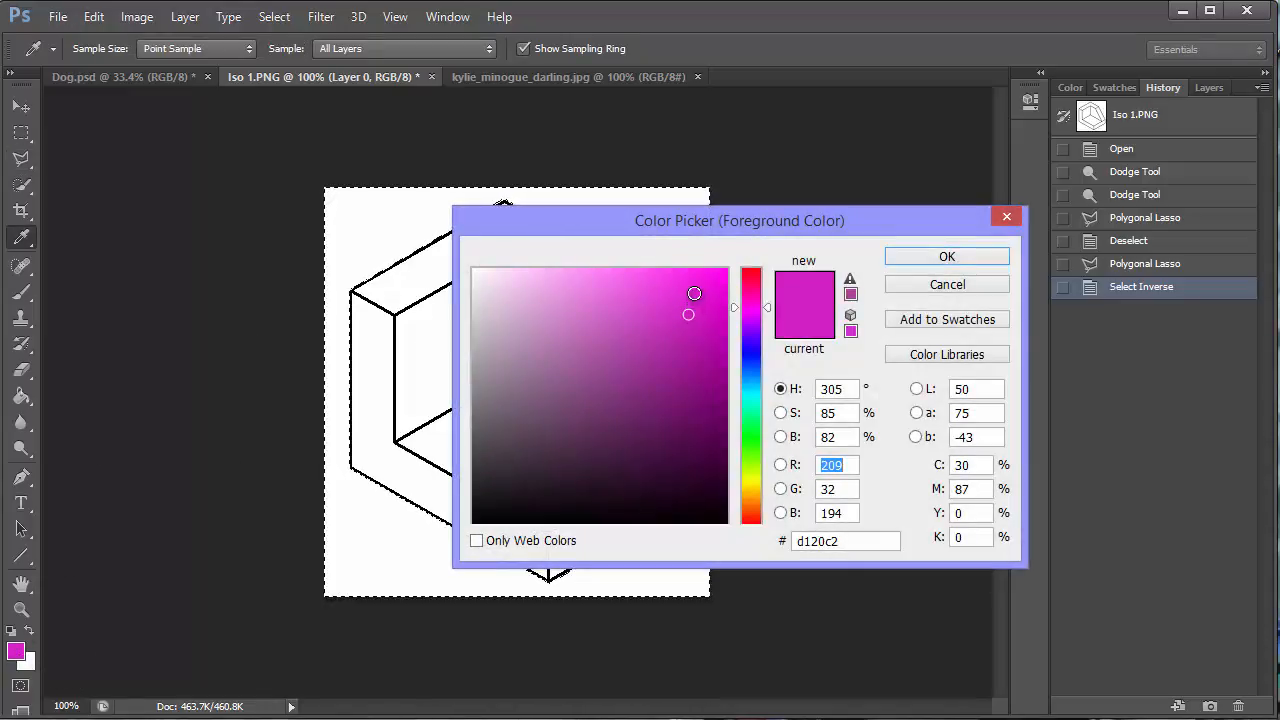
pyautogui.click(694, 287)
pyautogui.click(935, 256)
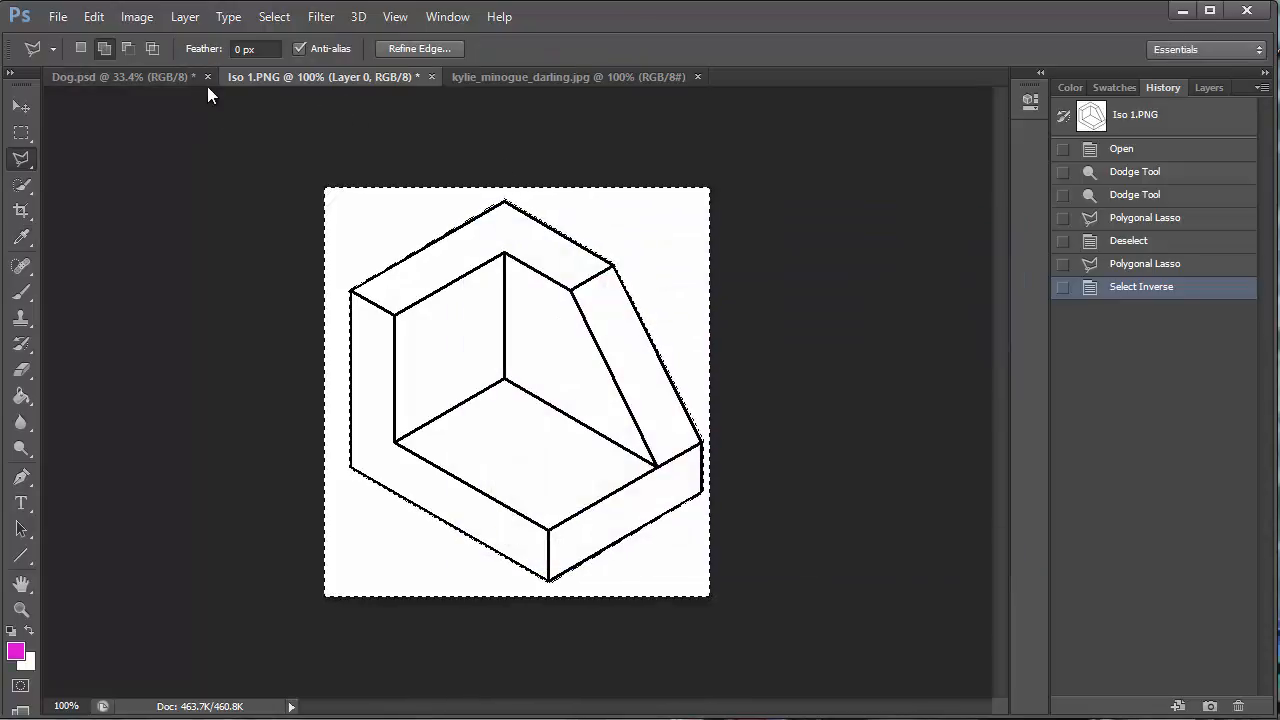
# Activate the Brush tool and choose a 50 px flat bristle brush preset.
pyautogui.click(24, 291)
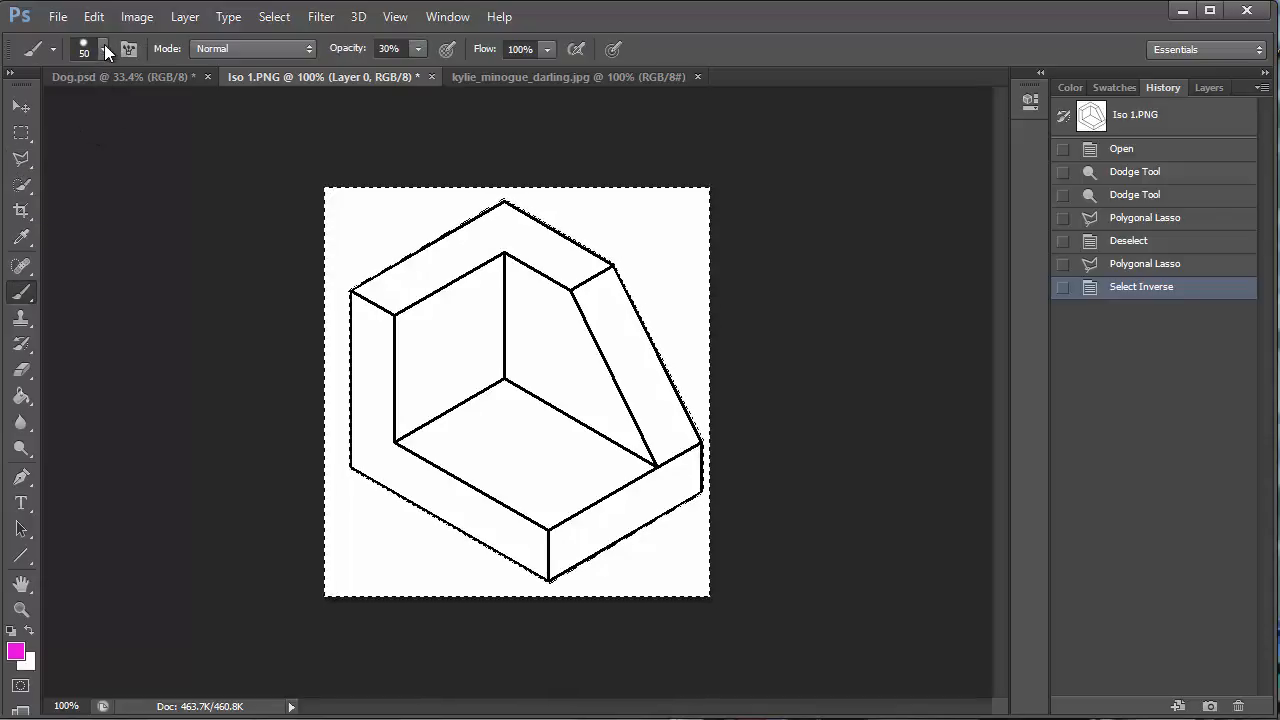
pyautogui.click(104, 46)
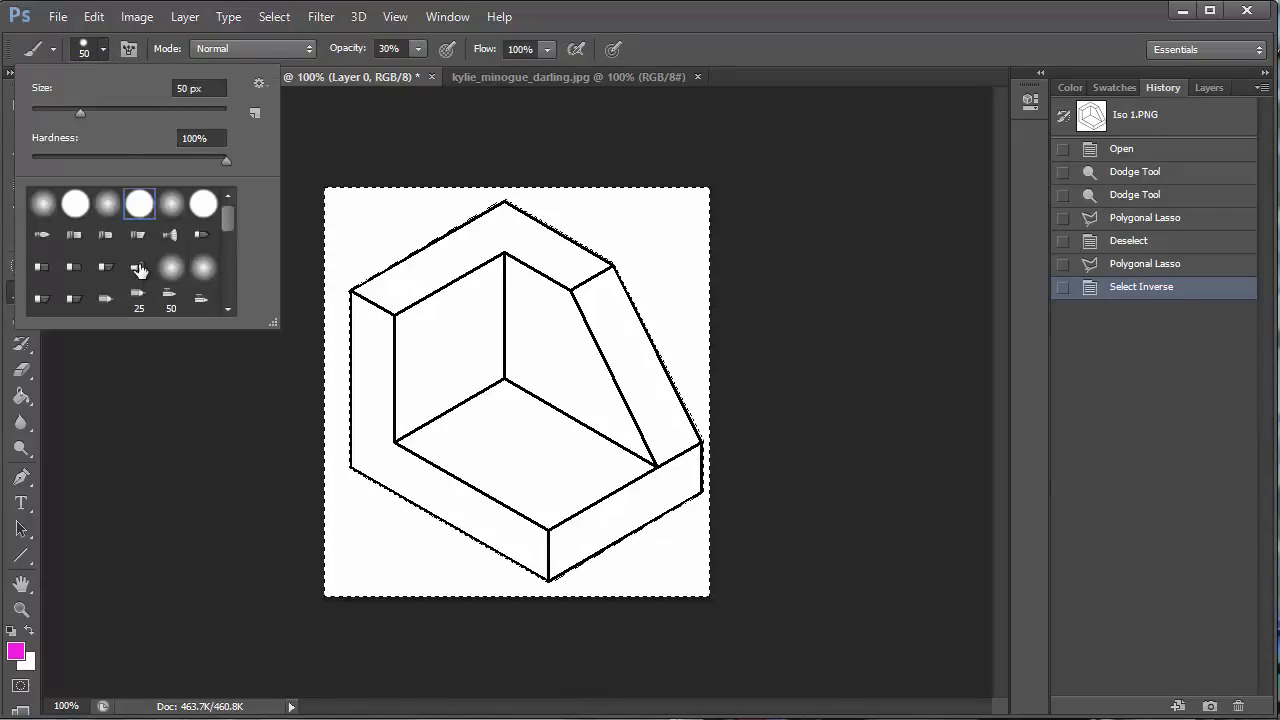
pyautogui.click(73, 268)
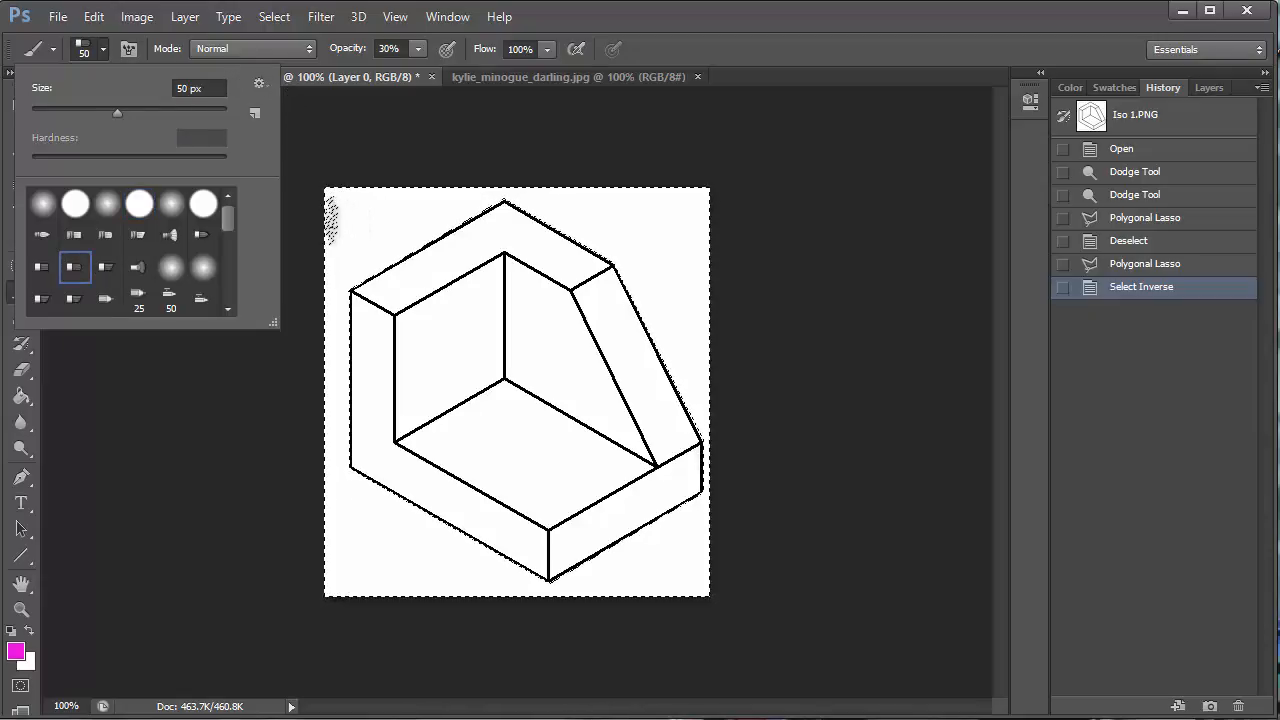
# Paint light magenta bristle strokes at 30% opacity on the background all around the shape's outline.
pyautogui.click(331, 285)
pyautogui.moveTo(346, 271)
pyautogui.mouseDown()
pyautogui.moveTo(366, 243)
pyautogui.moveTo(445, 212)
pyautogui.mouseUp()
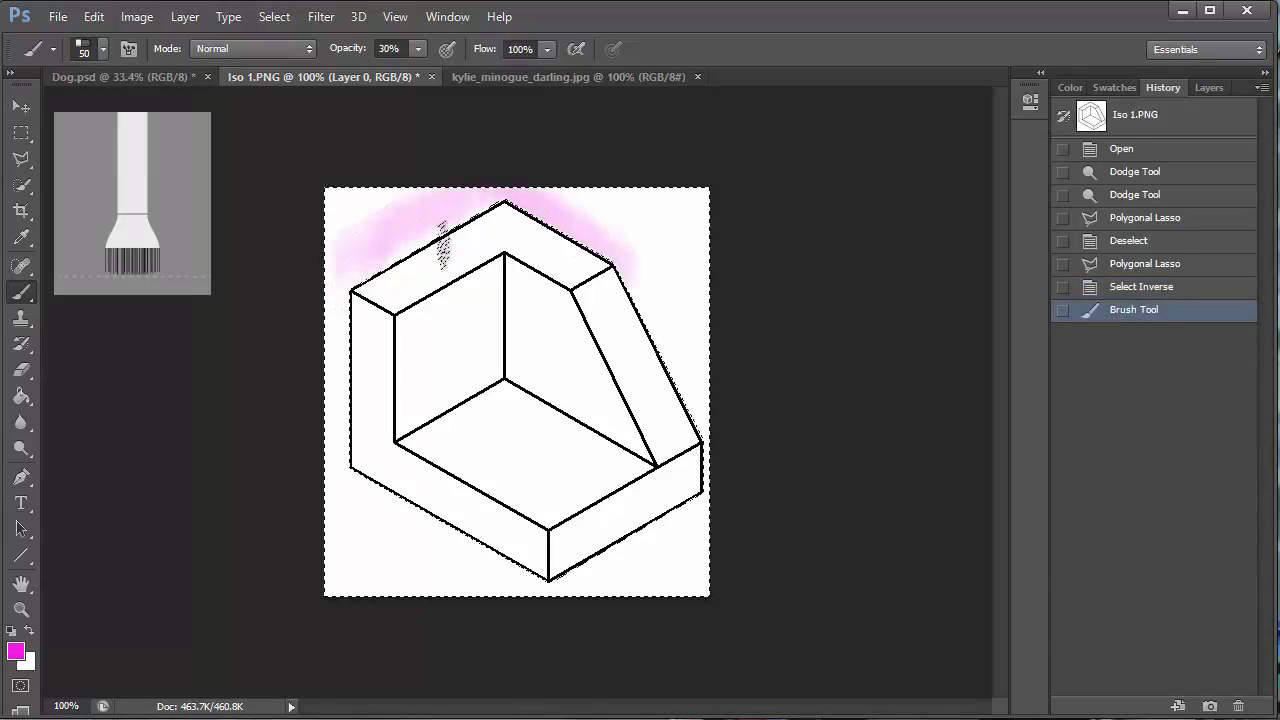
pyautogui.moveTo(335, 295); pyautogui.dragTo(332, 298)
pyautogui.moveTo(605, 235); pyautogui.dragTo(681, 378)
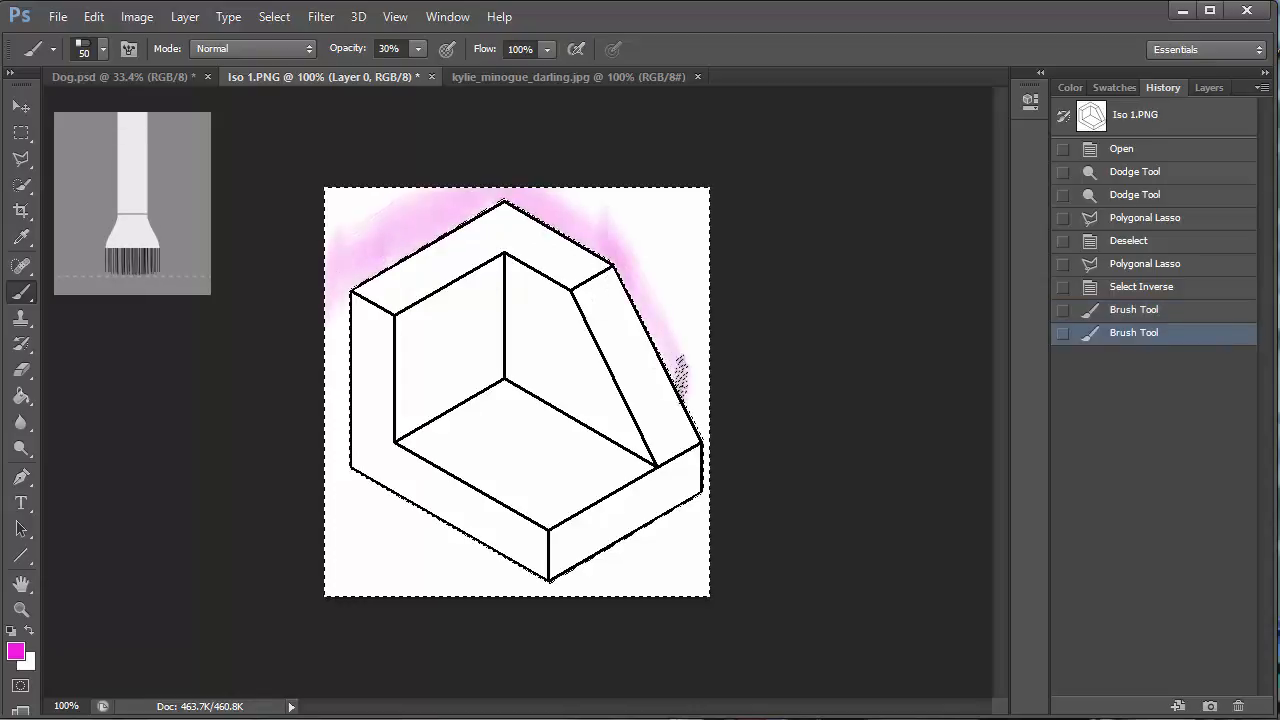
pyautogui.moveTo(718, 470)
pyautogui.mouseDown()
pyautogui.moveTo(683, 510)
pyautogui.moveTo(743, 500)
pyautogui.moveTo(523, 573)
pyautogui.moveTo(433, 525)
pyautogui.moveTo(391, 465)
pyautogui.moveTo(315, 428)
pyautogui.moveTo(351, 487)
pyautogui.moveTo(319, 457)
pyautogui.moveTo(387, 498)
pyautogui.moveTo(361, 477)
pyautogui.moveTo(358, 345)
pyautogui.moveTo(333, 442)
pyautogui.moveTo(337, 298)
pyautogui.moveTo(329, 450)
pyautogui.moveTo(337, 315)
pyautogui.moveTo(355, 322)
pyautogui.moveTo(368, 476)
pyautogui.mouseUp()
# Raise the brush opacity to 60% and paint a stronger magenta band on the background around the shape.
pyautogui.click(418, 48)
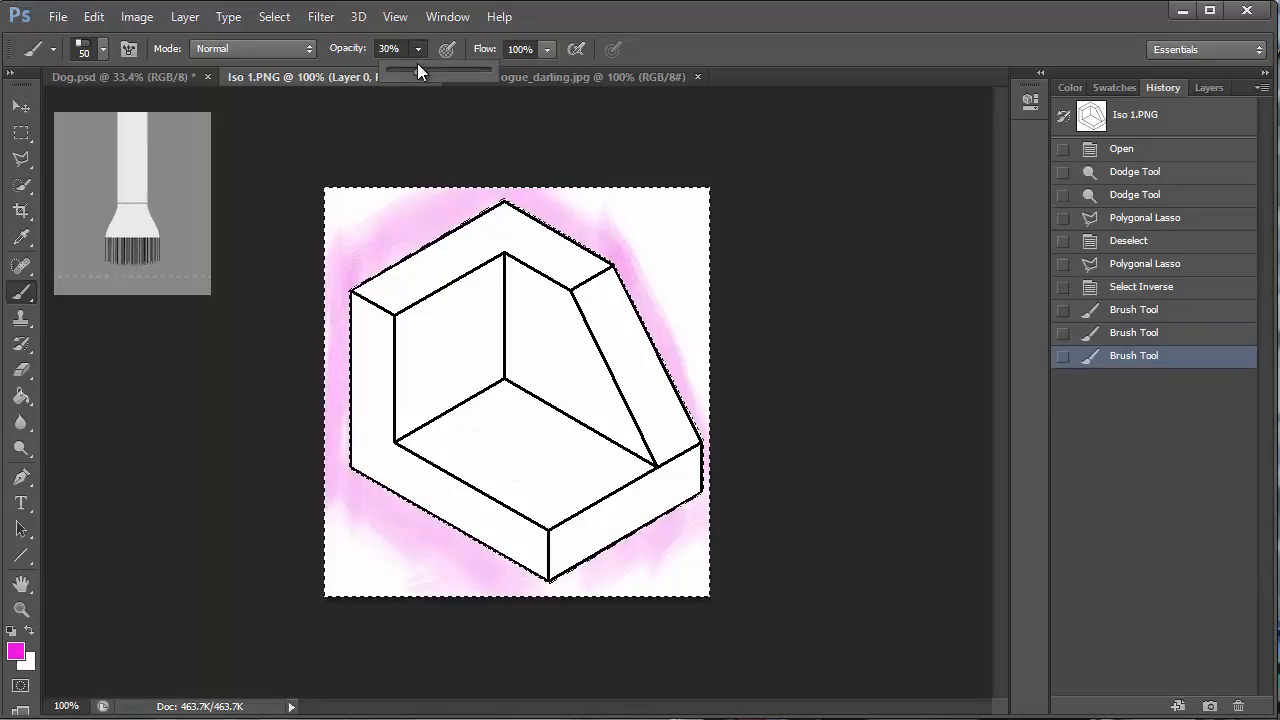
pyautogui.moveTo(418, 71); pyautogui.dragTo(448, 72)
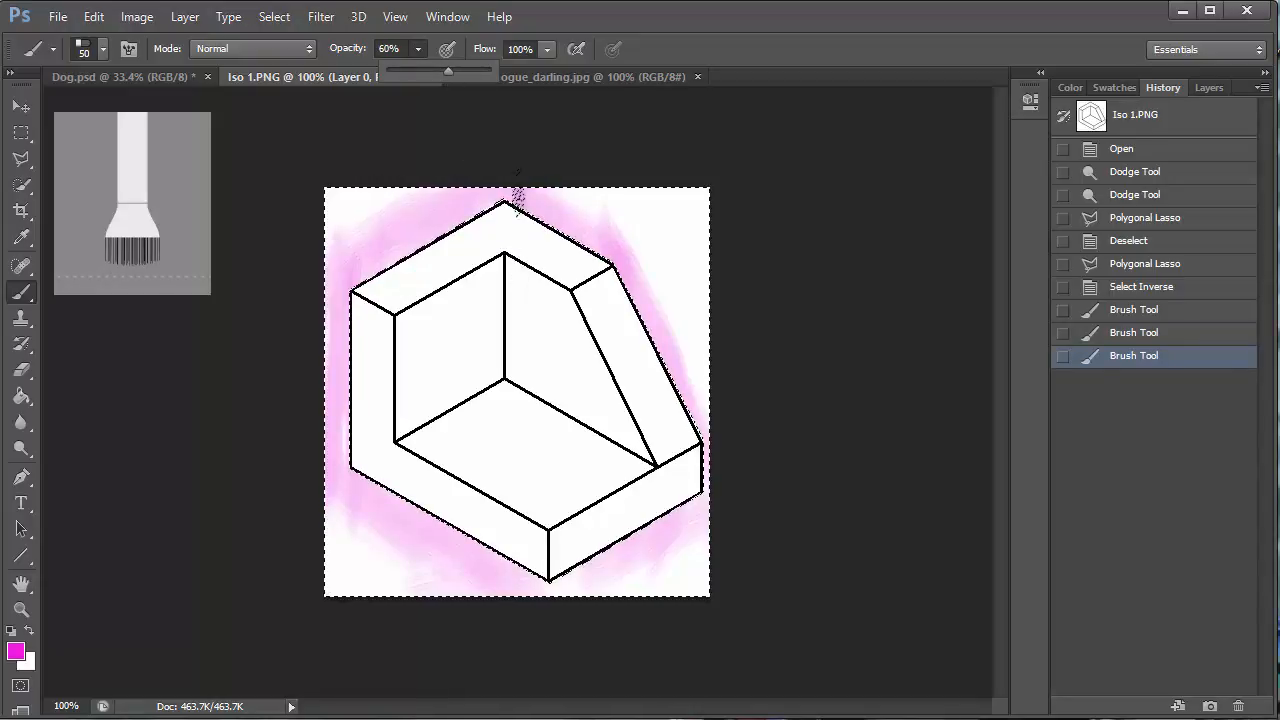
pyautogui.moveTo(517, 203)
pyautogui.mouseDown()
pyautogui.moveTo(616, 242)
pyautogui.moveTo(491, 160)
pyautogui.moveTo(626, 248)
pyautogui.moveTo(507, 195)
pyautogui.moveTo(545, 213)
pyautogui.moveTo(521, 180)
pyautogui.moveTo(308, 300)
pyautogui.moveTo(533, 180)
pyautogui.moveTo(358, 320)
pyautogui.moveTo(341, 298)
pyautogui.moveTo(350, 272)
pyautogui.moveTo(336, 410)
pyautogui.moveTo(358, 520)
pyautogui.moveTo(333, 500)
pyautogui.moveTo(342, 440)
pyautogui.moveTo(318, 474)
pyautogui.mouseUp()
pyautogui.moveTo(434, 543)
pyautogui.mouseDown()
pyautogui.moveTo(281, 414)
pyautogui.moveTo(355, 496)
pyautogui.moveTo(583, 609)
pyautogui.mouseUp()
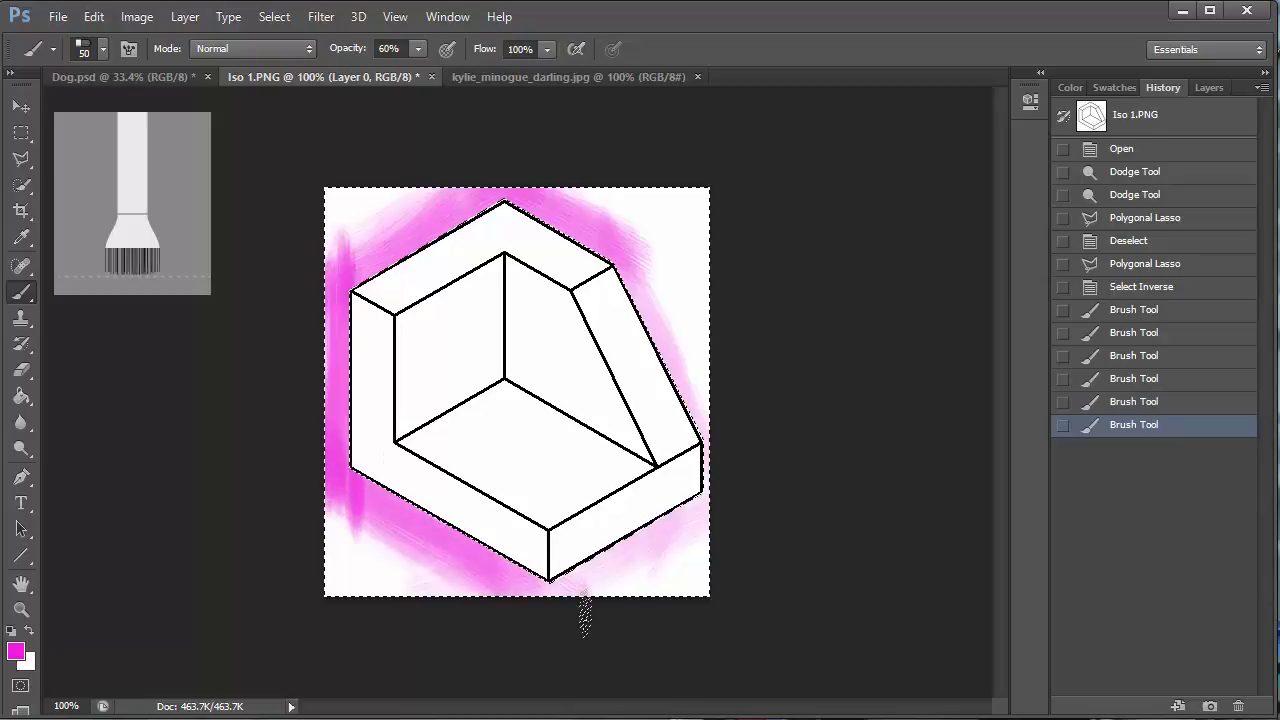
pyautogui.moveTo(690, 505)
pyautogui.mouseDown()
pyautogui.moveTo(690, 540)
pyautogui.moveTo(489, 609)
pyautogui.moveTo(490, 627)
pyautogui.mouseUp()
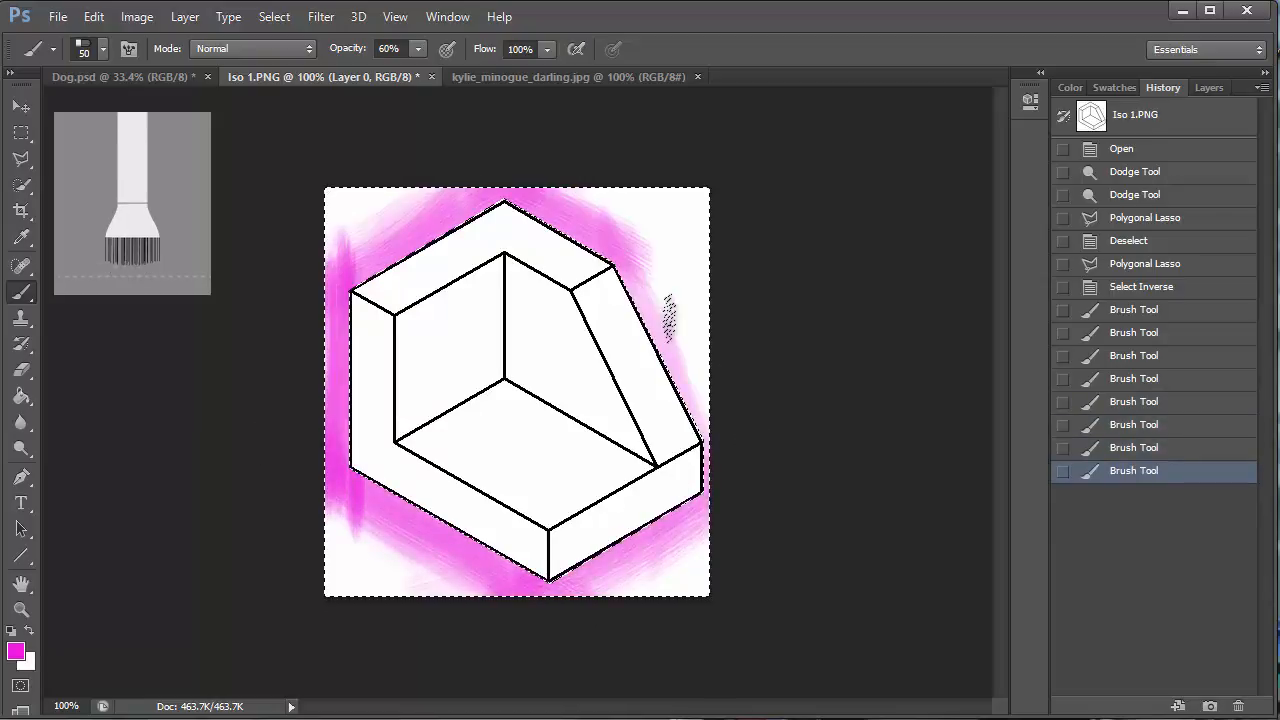
pyautogui.moveTo(636, 230)
pyautogui.mouseDown()
pyautogui.moveTo(757, 523)
pyautogui.moveTo(684, 388)
pyautogui.moveTo(737, 443)
pyautogui.mouseUp()
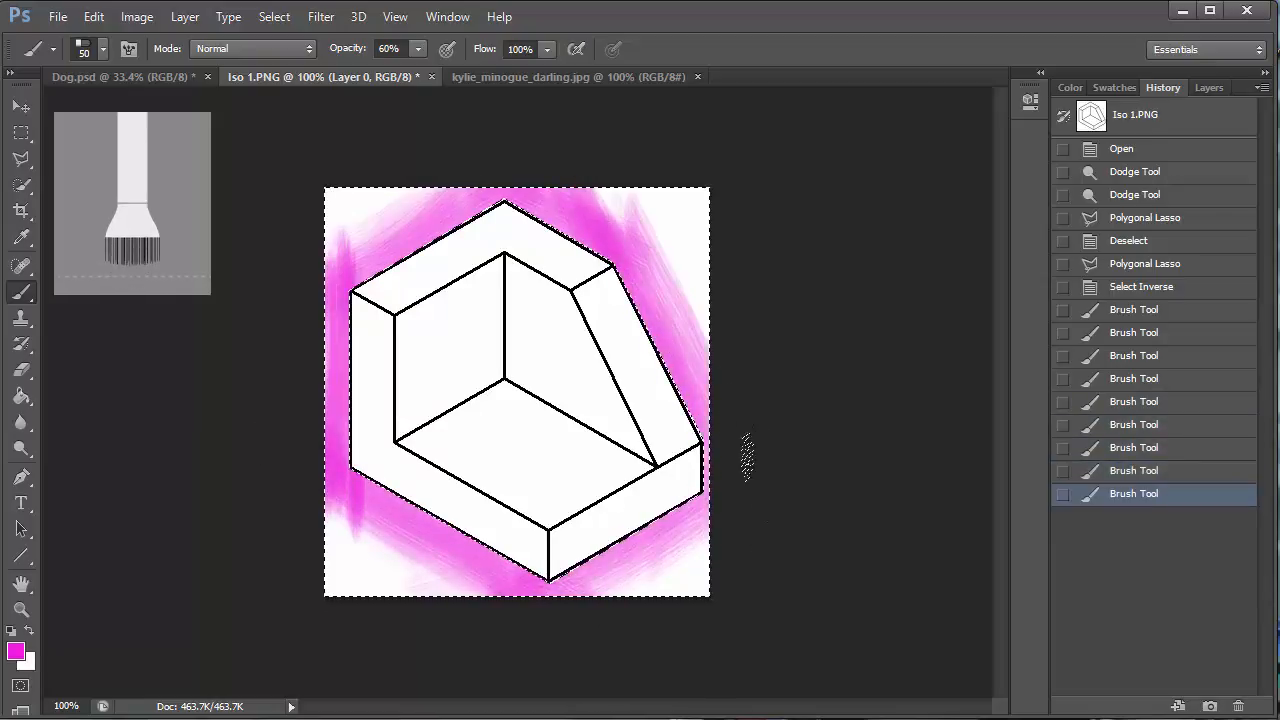
# Extend the magenta bristle strokes over the remaining white corners of the selected background.
pyautogui.moveTo(556, 205)
pyautogui.mouseDown()
pyautogui.moveTo(332, 292)
pyautogui.moveTo(336, 470)
pyautogui.mouseUp()
pyautogui.moveTo(612, 208)
pyautogui.mouseDown()
pyautogui.moveTo(727, 207)
pyautogui.moveTo(645, 212)
pyautogui.moveTo(632, 225)
pyautogui.moveTo(665, 240)
pyautogui.moveTo(629, 250)
pyautogui.moveTo(834, 297)
pyautogui.moveTo(534, 320)
pyautogui.moveTo(669, 350)
pyautogui.moveTo(815, 313)
pyautogui.moveTo(694, 345)
pyautogui.moveTo(619, 148)
pyautogui.mouseUp()
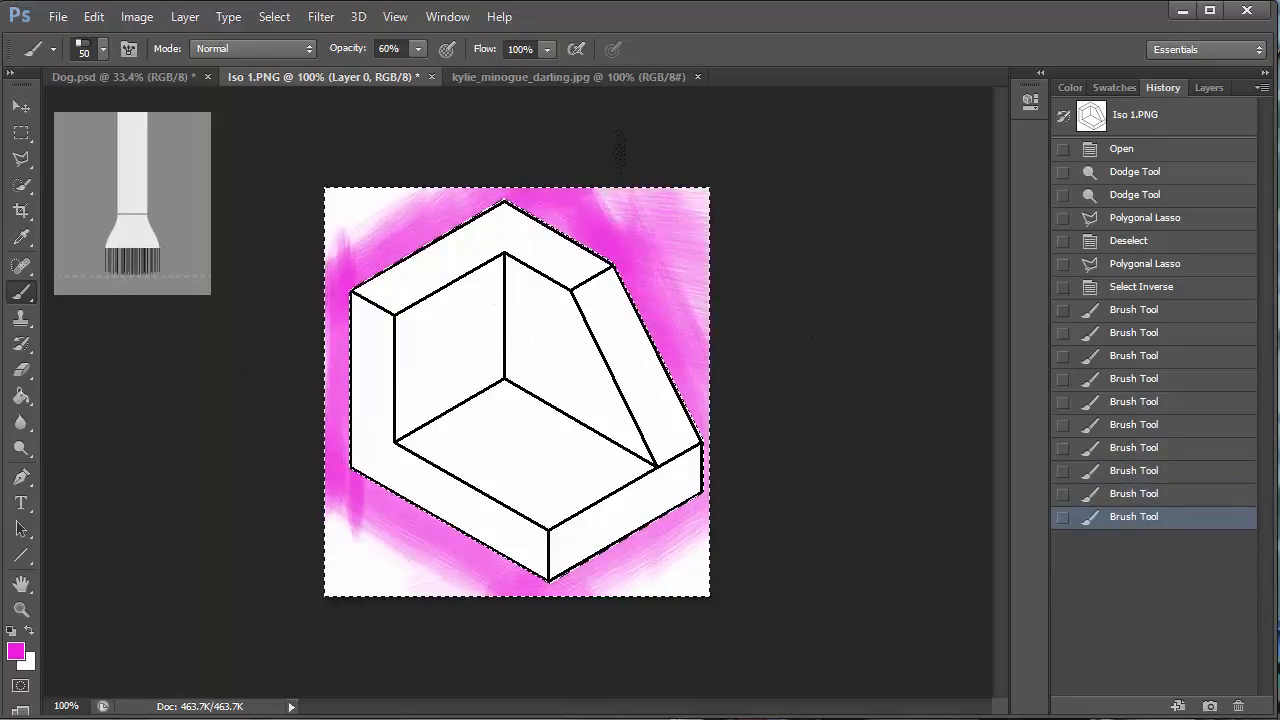
pyautogui.moveTo(264, 200)
pyautogui.mouseDown()
pyautogui.moveTo(360, 218)
pyautogui.moveTo(250, 416)
pyautogui.moveTo(420, 512)
pyautogui.moveTo(280, 545)
pyautogui.moveTo(723, 608)
pyautogui.moveTo(750, 500)
pyautogui.mouseUp()
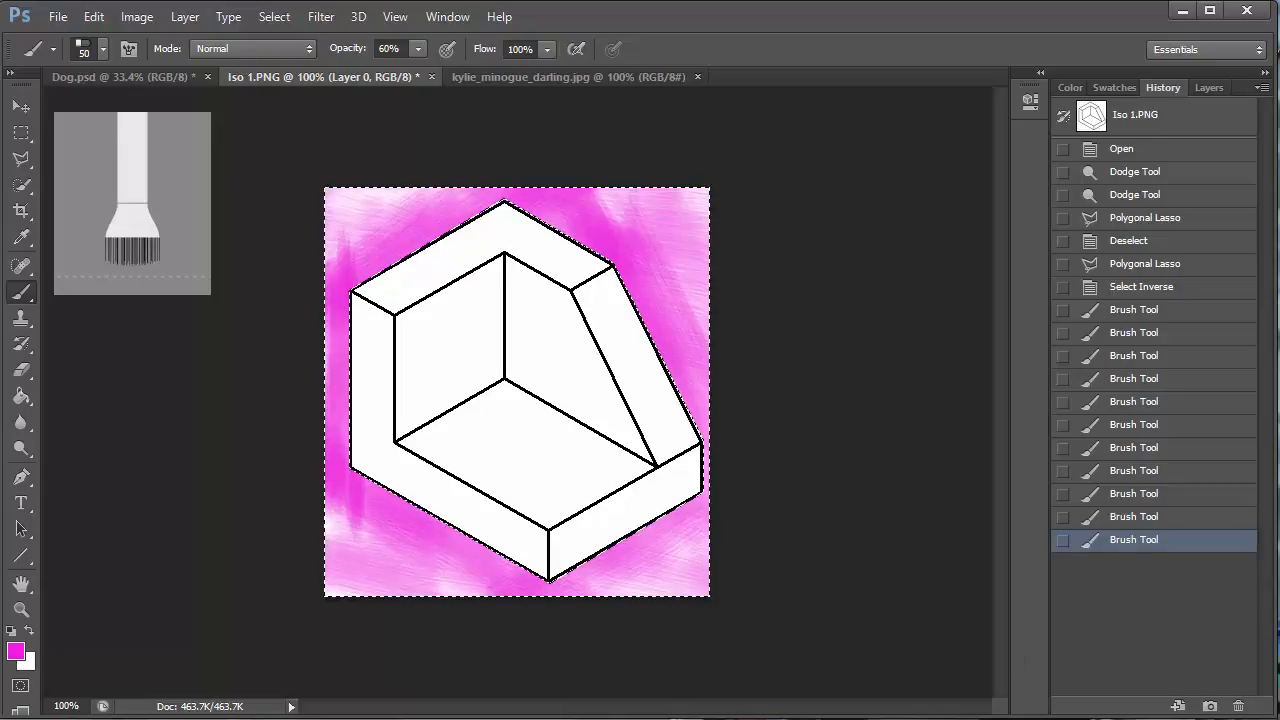
# Hide the selection edges to view the painted background and revert the image to its Open history state.
pyautogui.hotkey('ctrl', 'h')
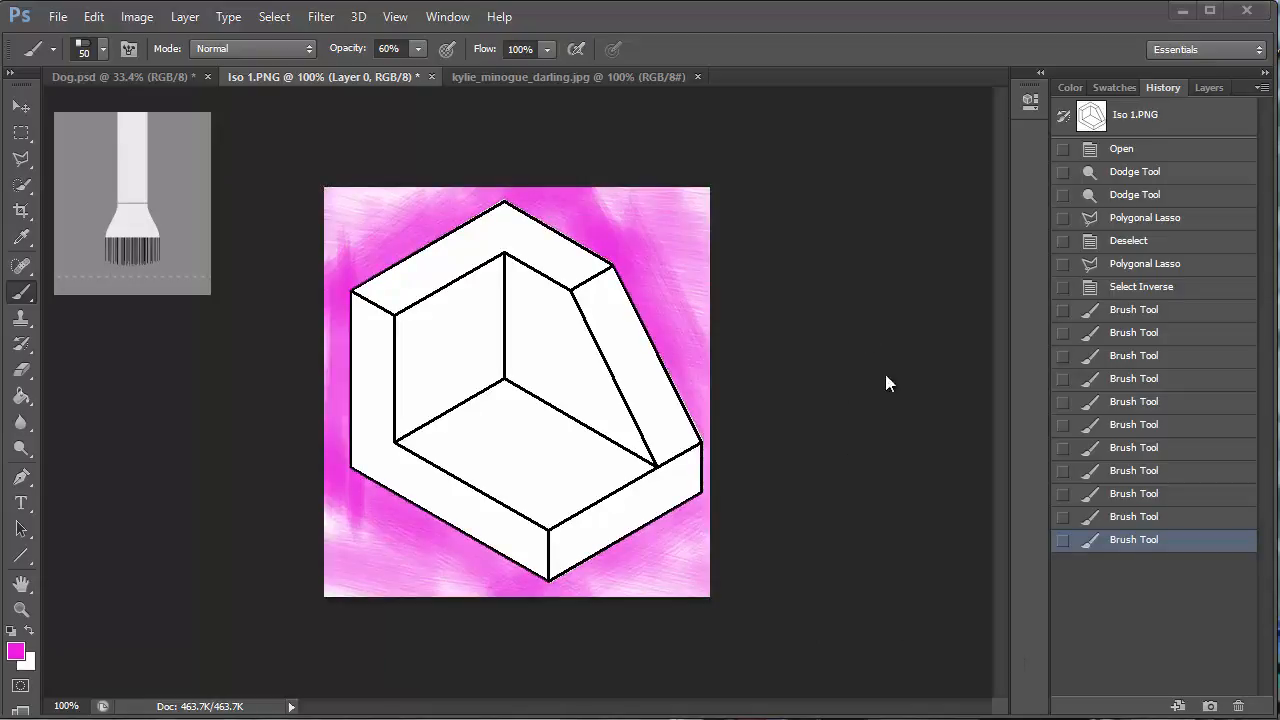
pyautogui.click(1120, 151)
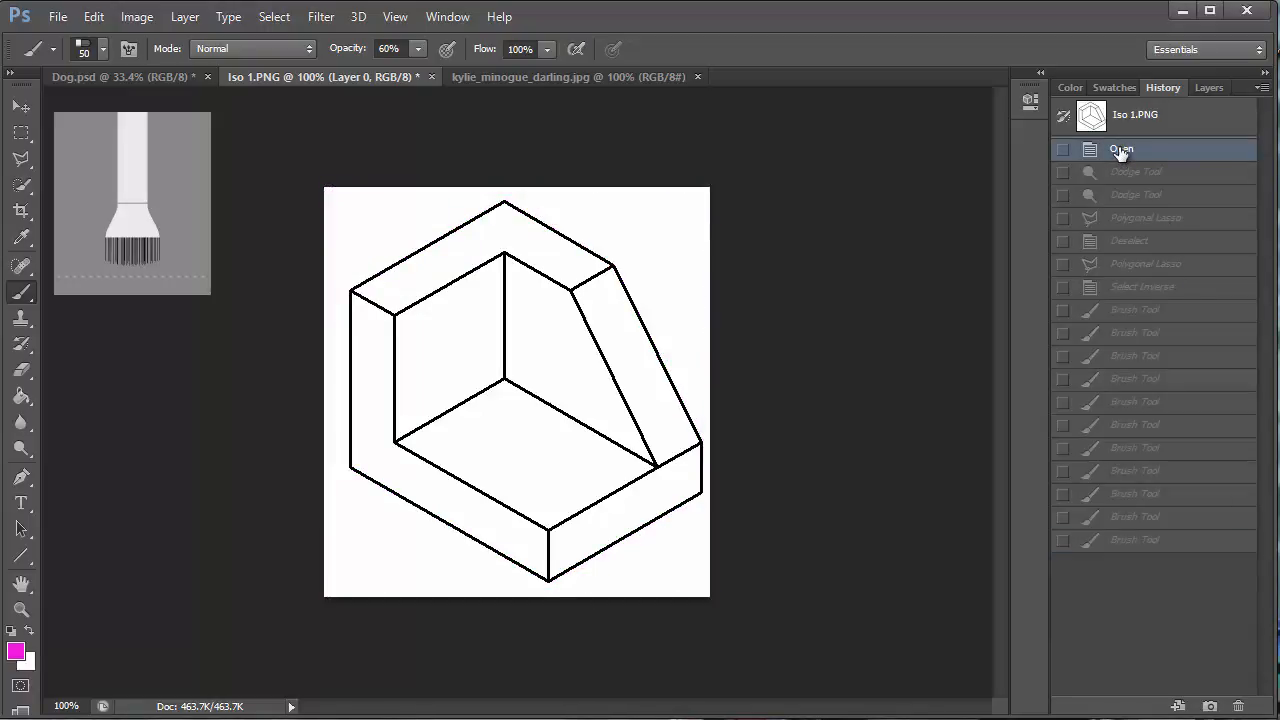